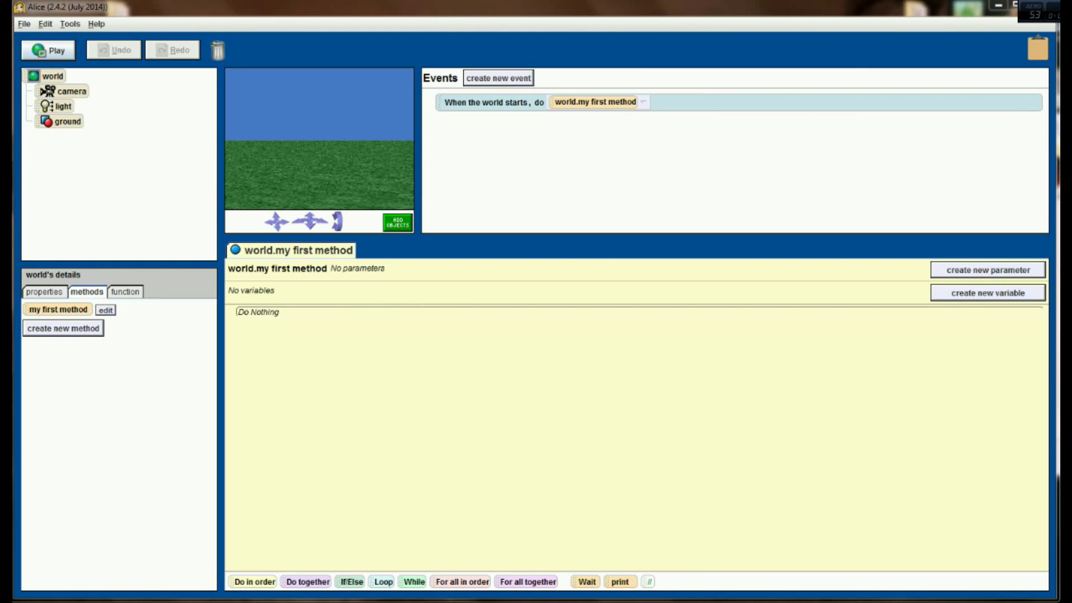
# Step: Delete the ground object from the world
pyautogui.click(65, 122)
pyautogui.rightClick(65, 122)
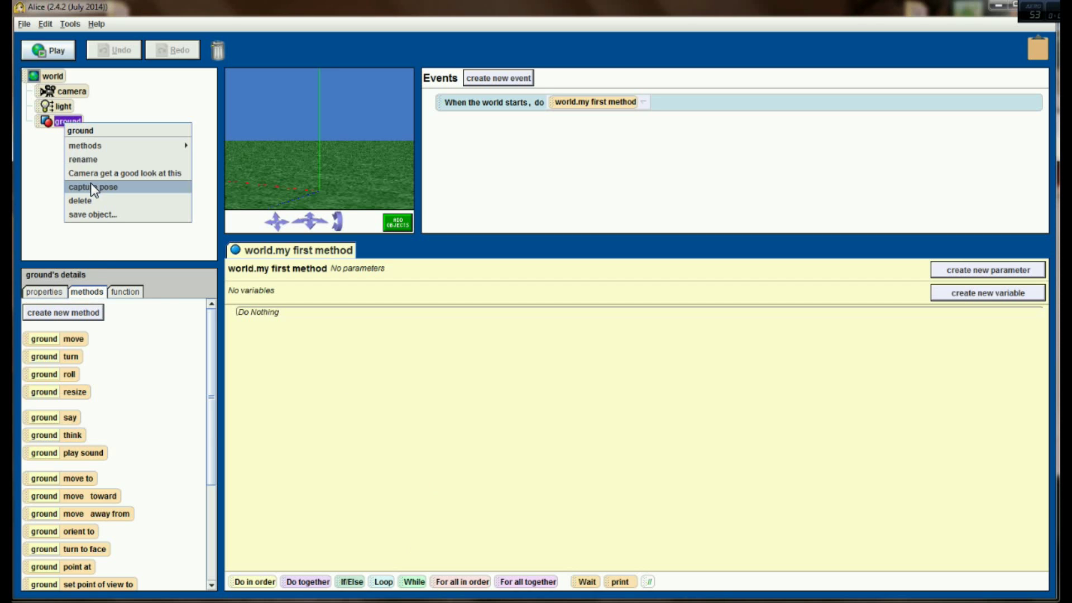
pyautogui.moveTo(85, 144)
pyautogui.click(80, 201)
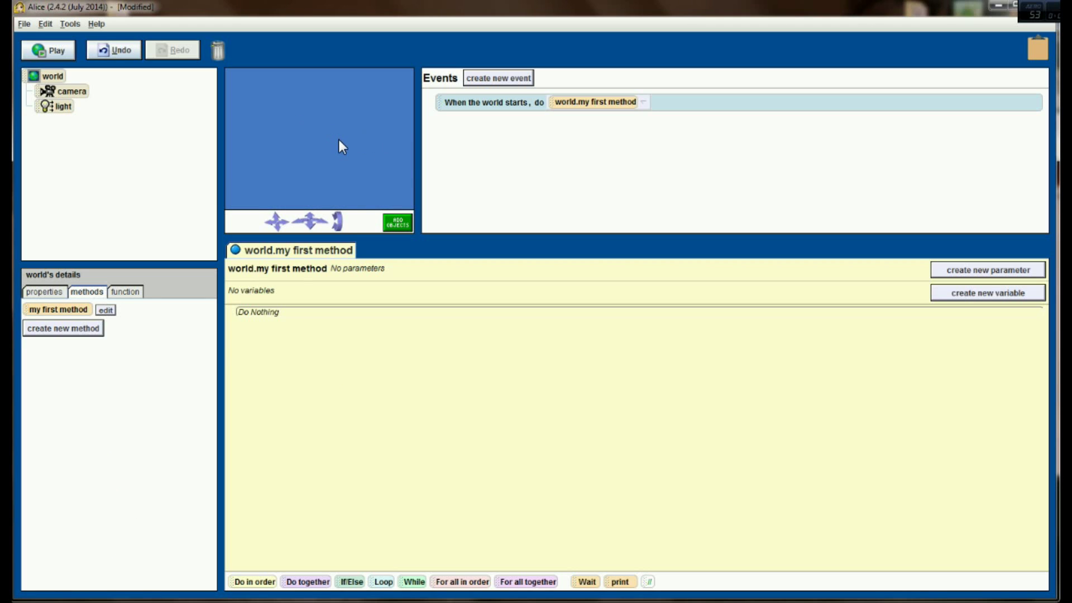
# Step: Set the world's atmosphereColor to black
pyautogui.click(54, 76)
pyautogui.click(57, 291)
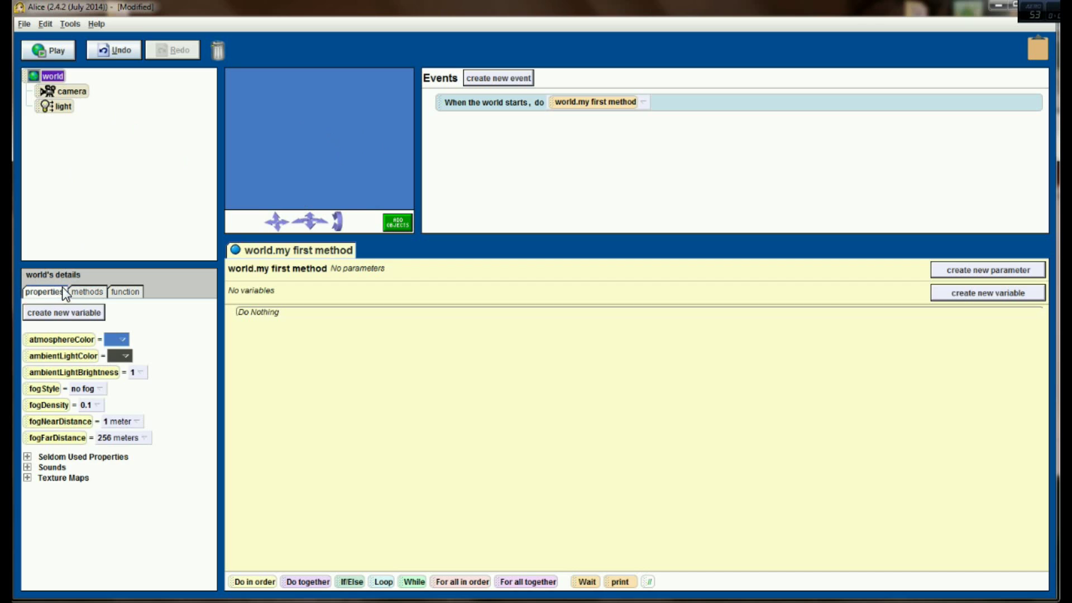
pyautogui.click(115, 339)
pyautogui.click(128, 369)
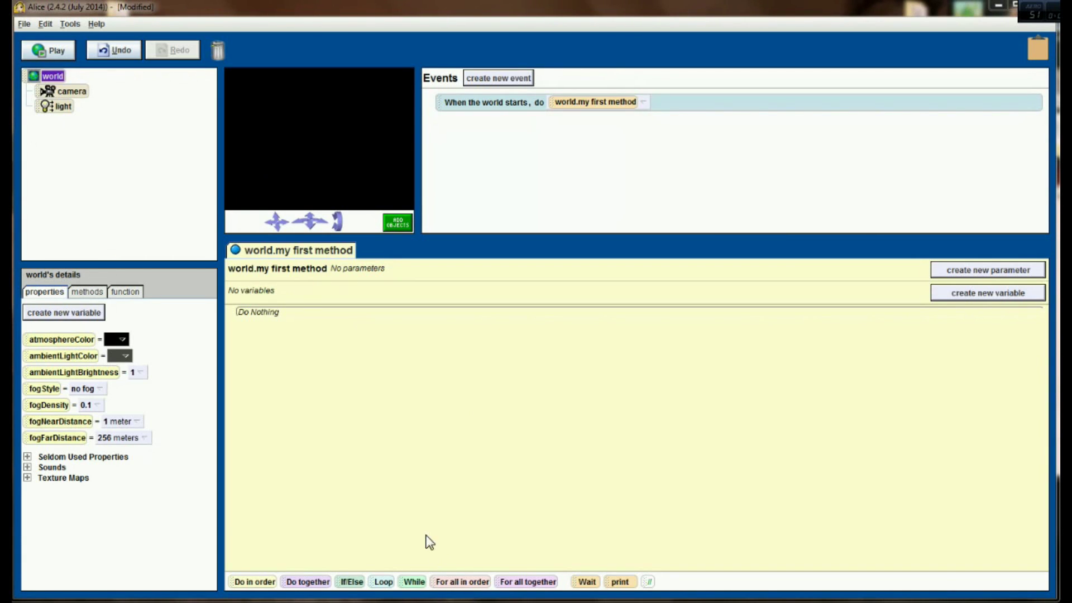
# Step: Import 'Graphic - Title Screen.png' from the Shadowgate Tutorial folder
pyautogui.click(23, 24)
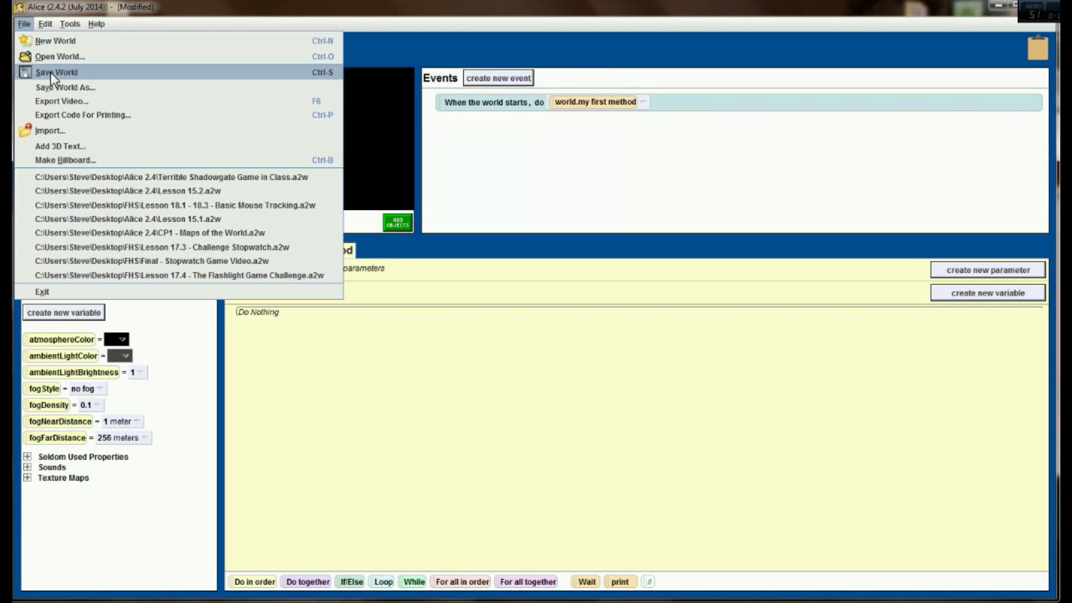
pyautogui.click(89, 158)
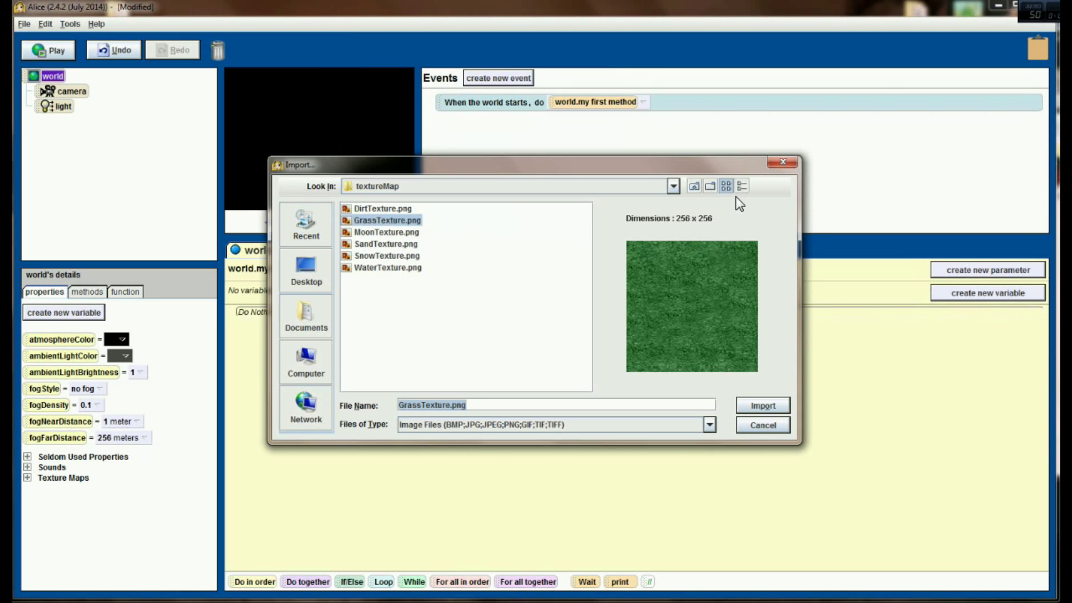
pyautogui.click(695, 187)
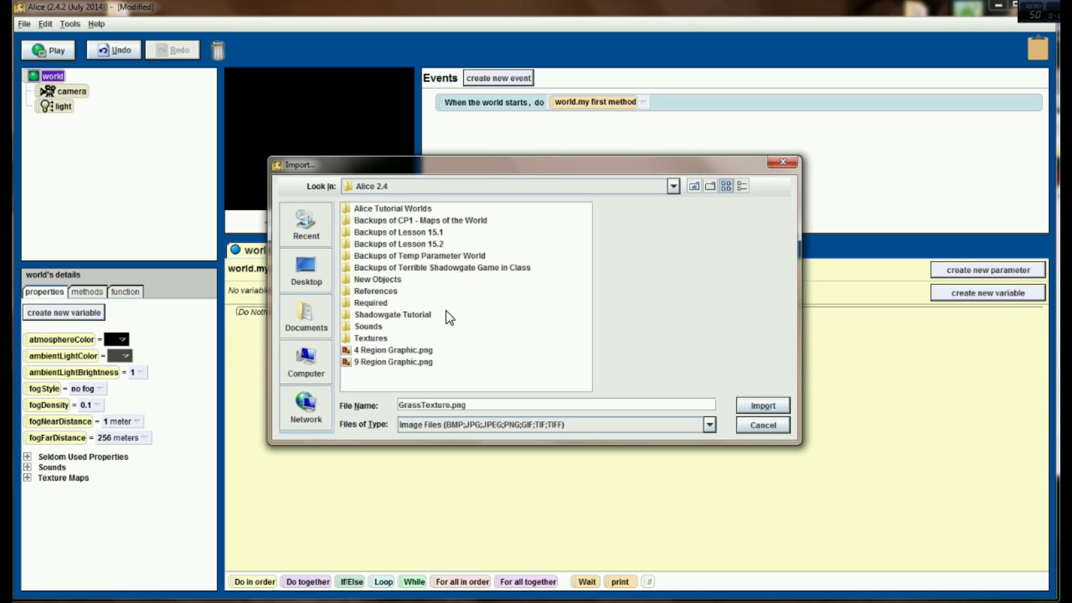
pyautogui.doubleClick(390, 318)
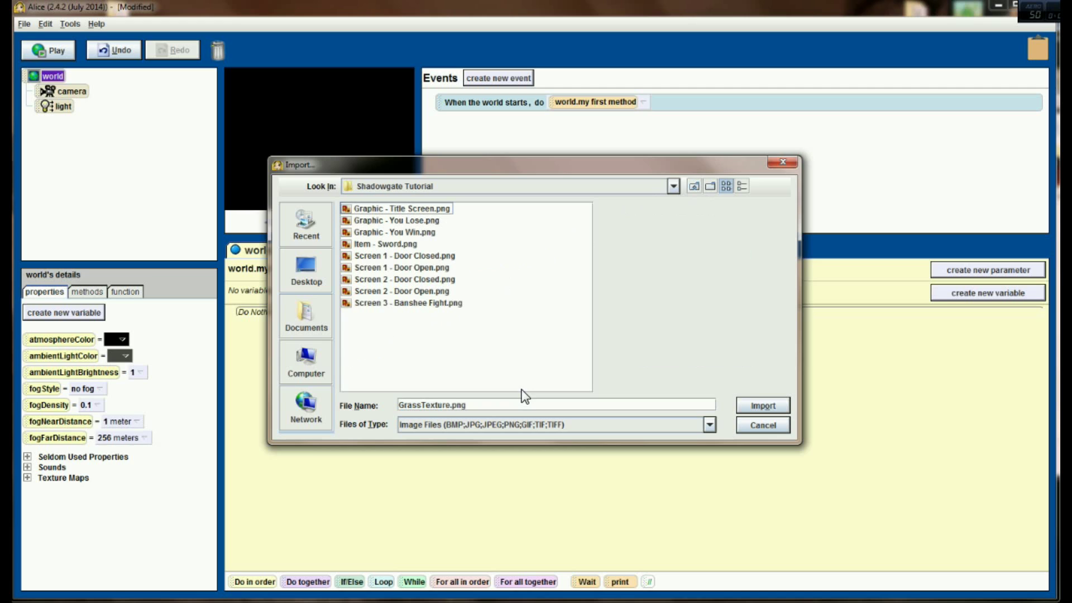
pyautogui.click(445, 210)
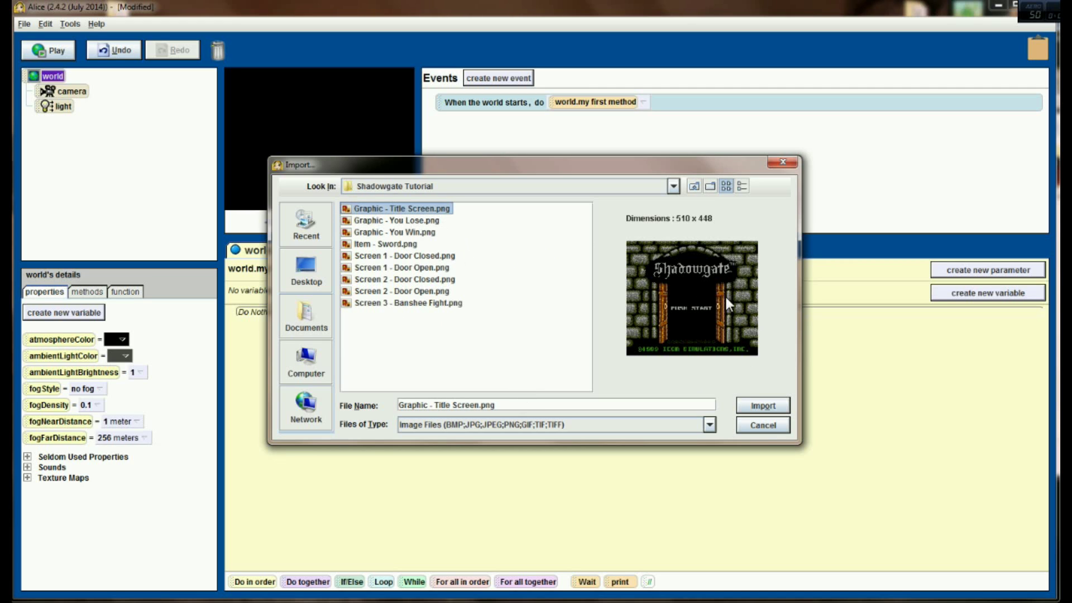
pyautogui.click(769, 407)
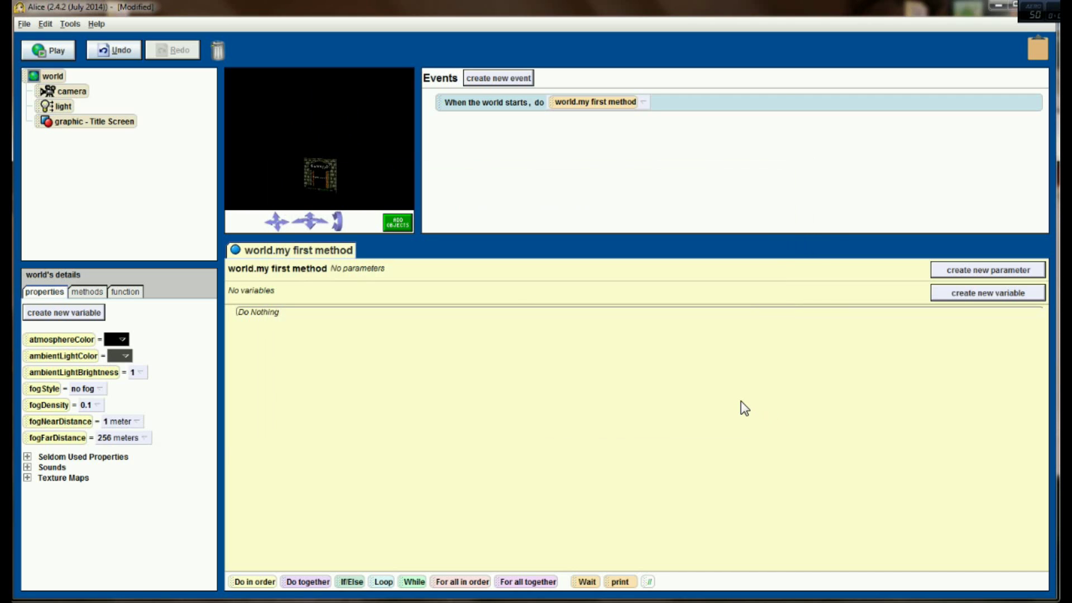
# Step: Turn the title screen graphic to face the camera
pyautogui.rightClick(313, 169)
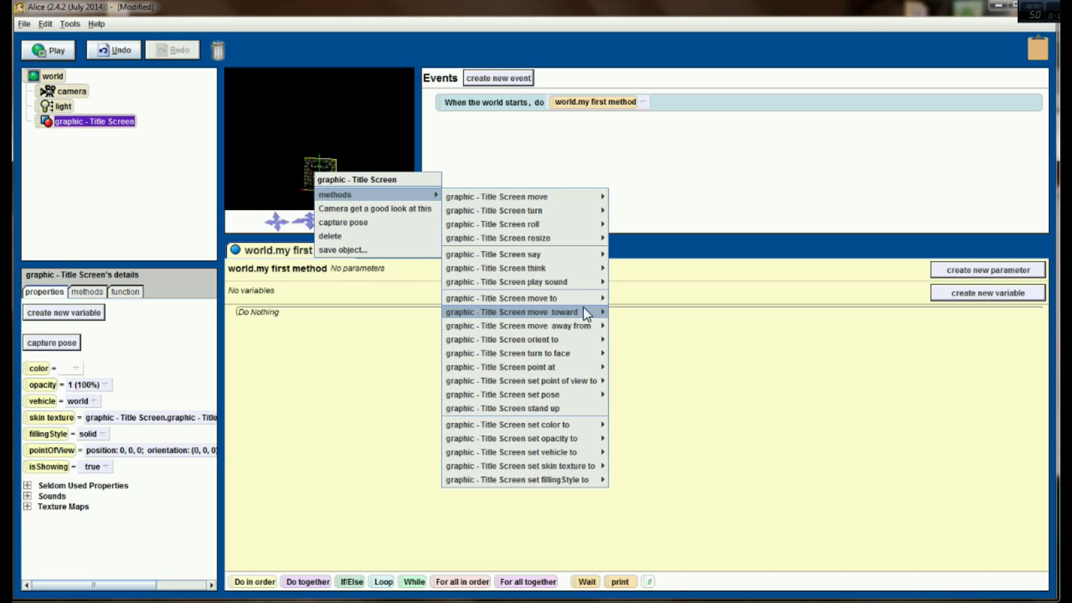
pyautogui.moveTo(375, 194)
pyautogui.moveTo(508, 353)
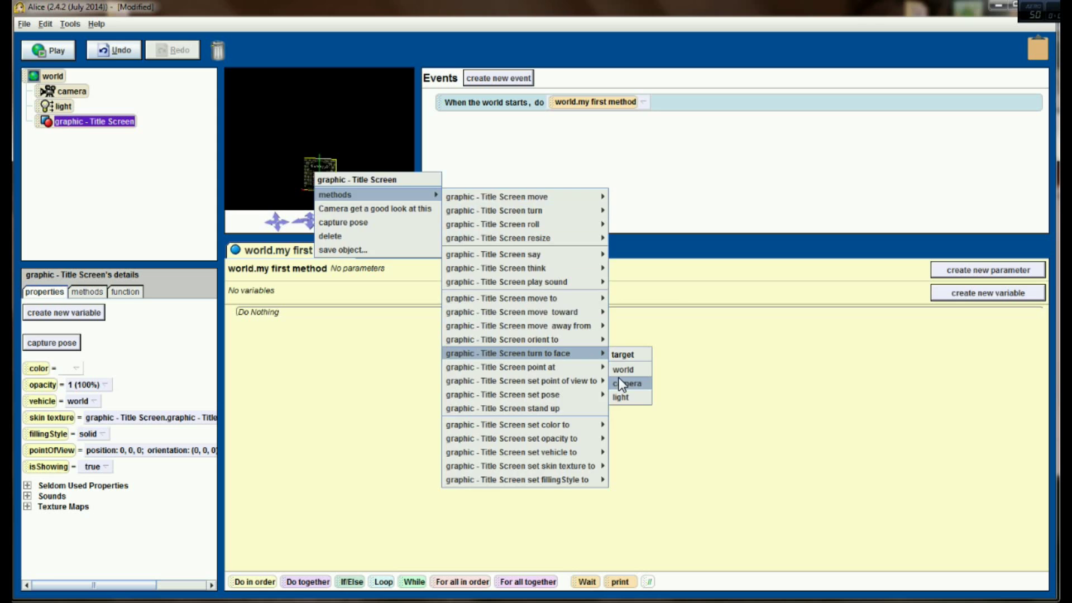
pyautogui.click(620, 380)
pyautogui.click(398, 223)
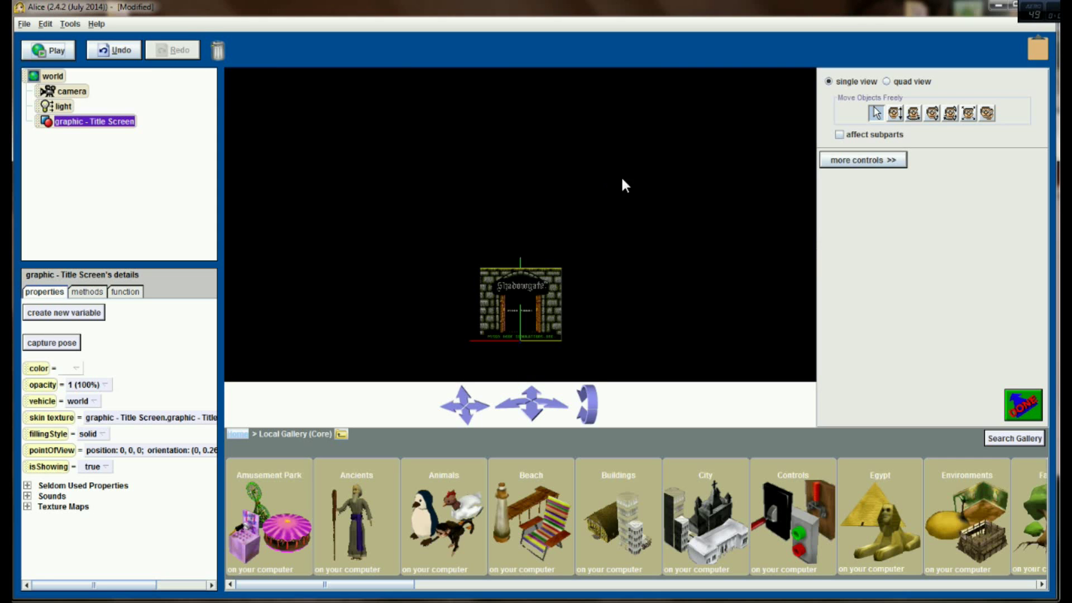
# Step: Enlarge and reposition the title screen graphic to fill the scene view
pyautogui.click(969, 113)
pyautogui.moveTo(520, 302); pyautogui.dragTo(520, 168)
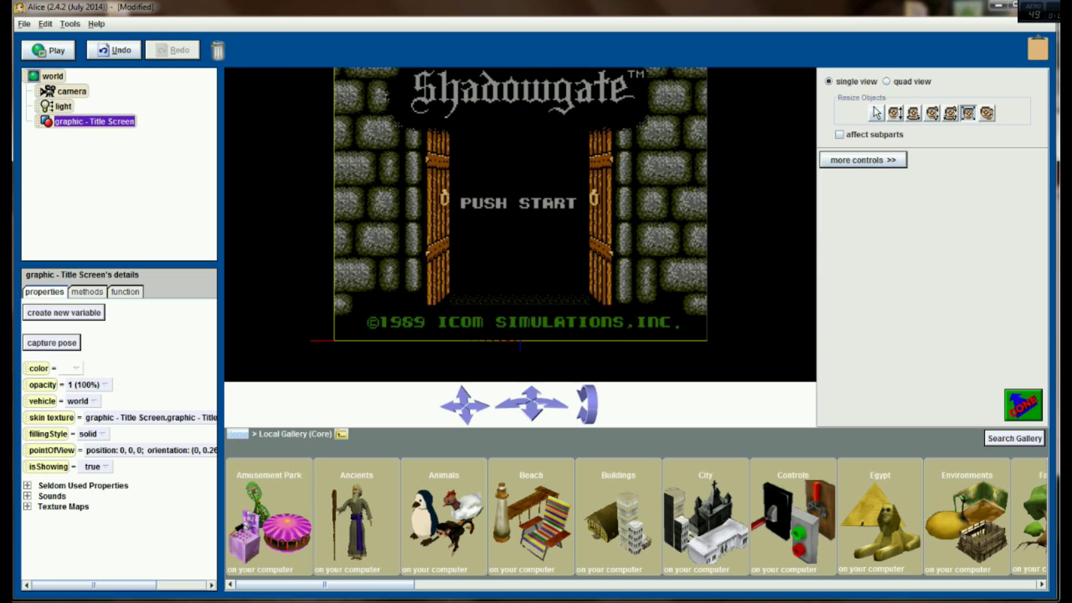
pyautogui.moveTo(520, 168)
pyautogui.mouseDown()
pyautogui.moveTo(521, 101)
pyautogui.moveTo(520, 126)
pyautogui.mouseUp()
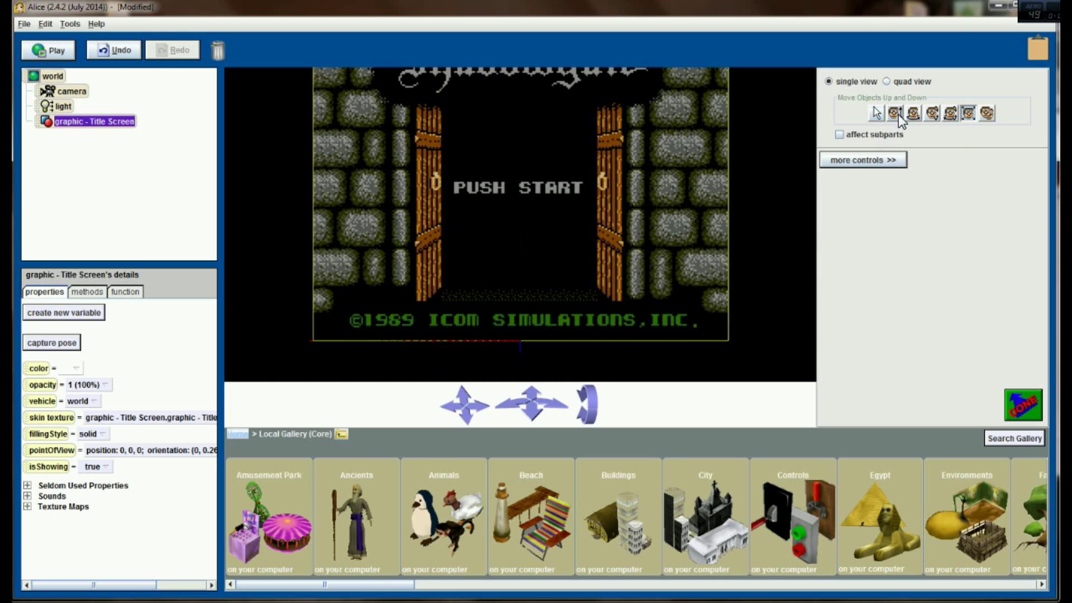
pyautogui.click(895, 112)
pyautogui.moveTo(520, 209); pyautogui.dragTo(520, 302)
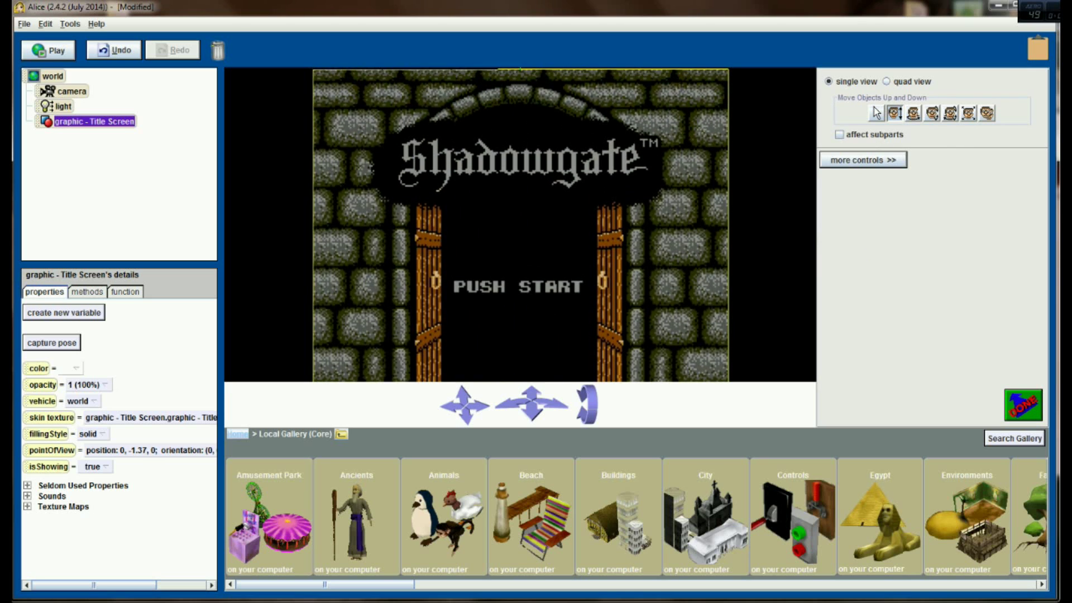
pyautogui.moveTo(520, 302)
pyautogui.mouseDown()
pyautogui.moveTo(520, 272)
pyautogui.moveTo(520, 286)
pyautogui.mouseUp()
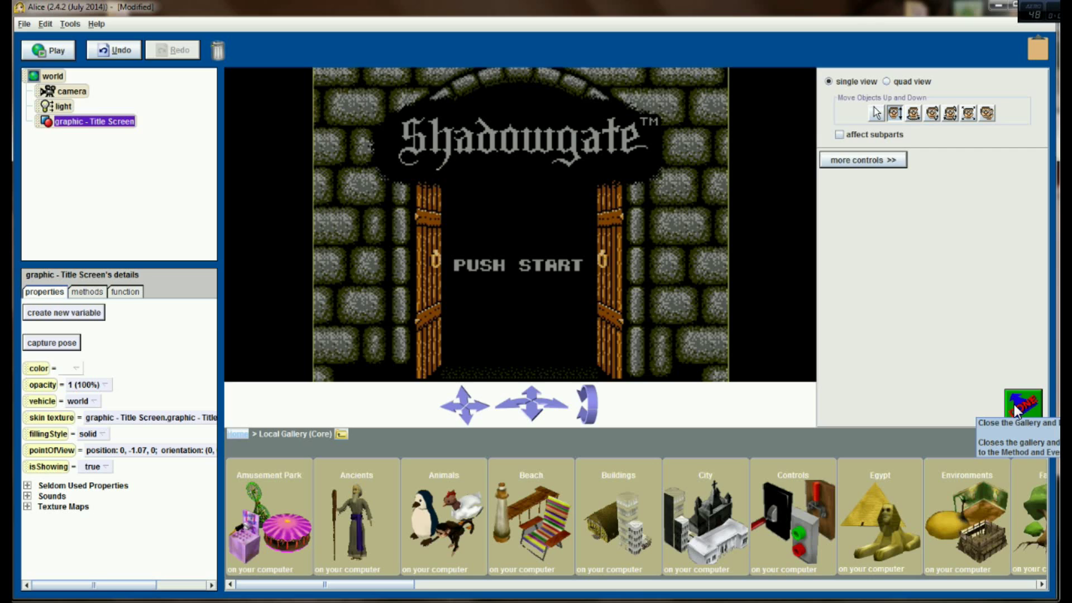
pyautogui.click(1018, 408)
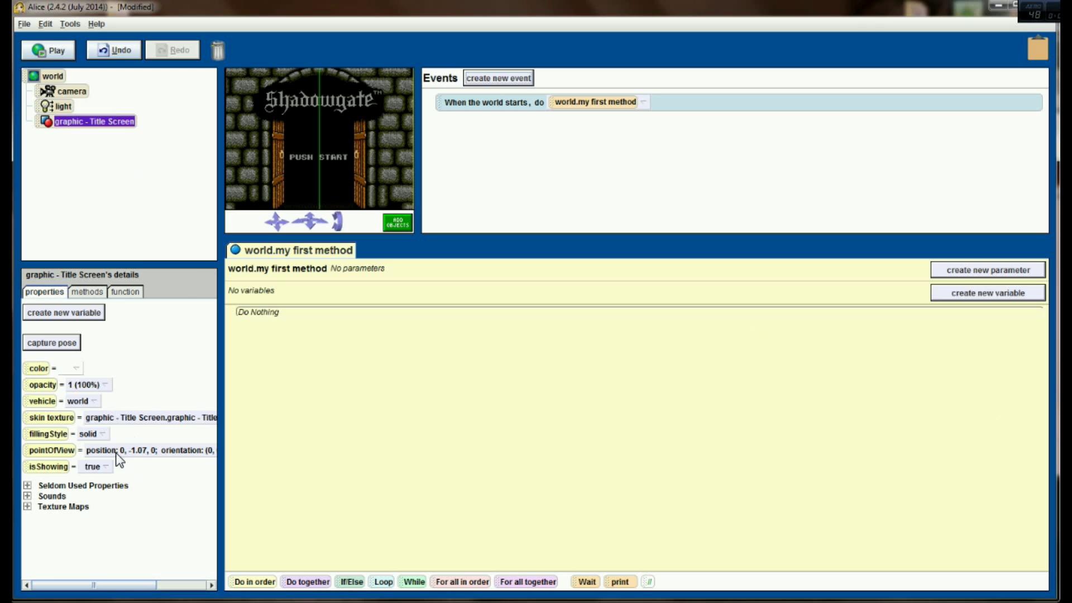
# Step: Set the title graphic's isShowing to false and import 'Screen 1 - Door Closed.png' from Shadowgate Tutorial
pyautogui.click(105, 467)
pyautogui.click(99, 496)
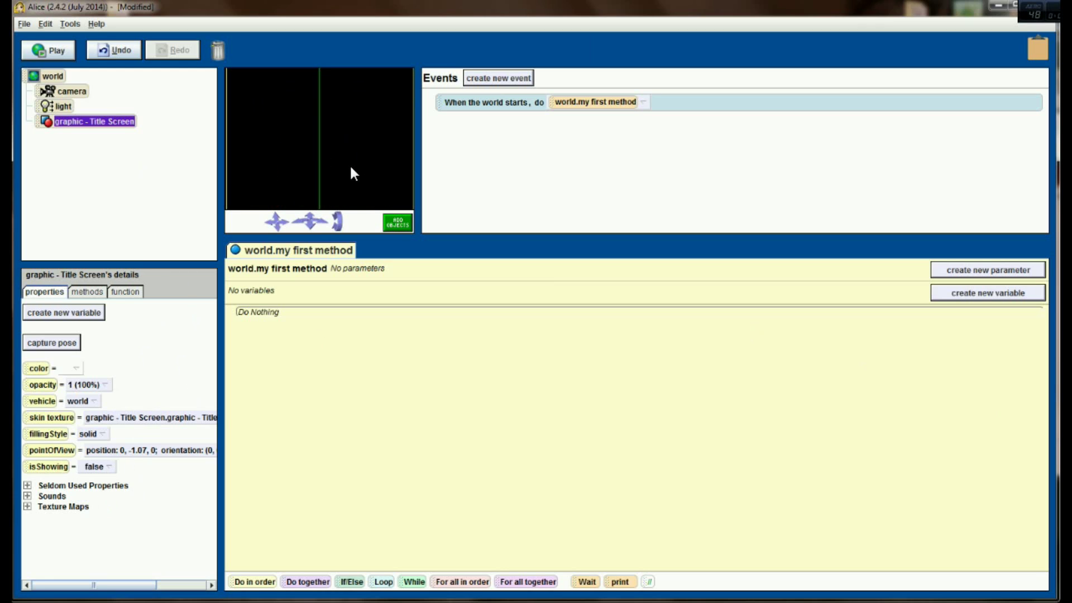
pyautogui.click(24, 25)
pyautogui.click(88, 160)
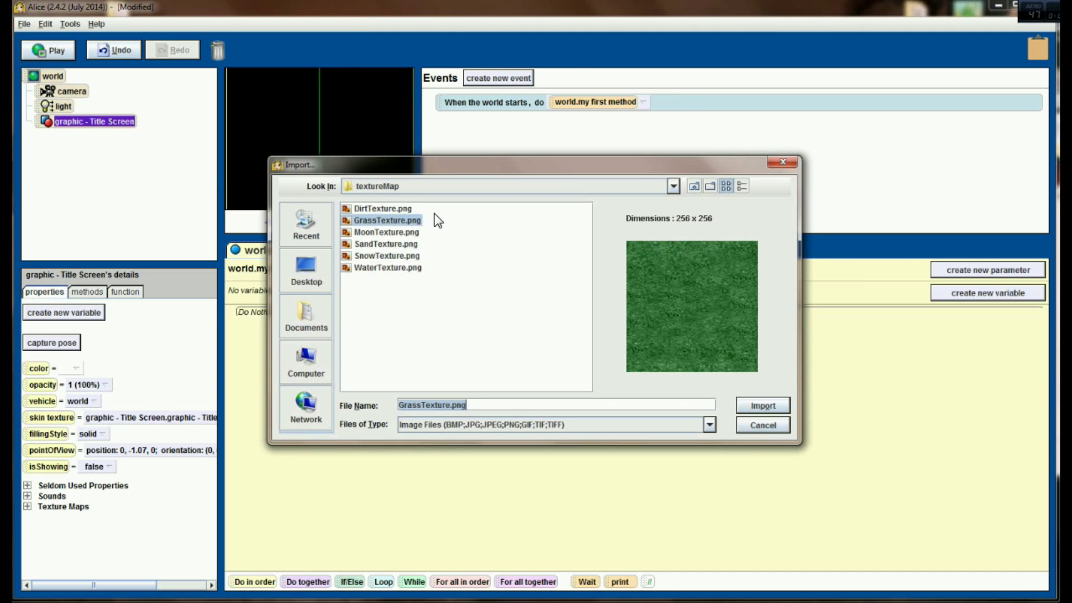
pyautogui.click(695, 186)
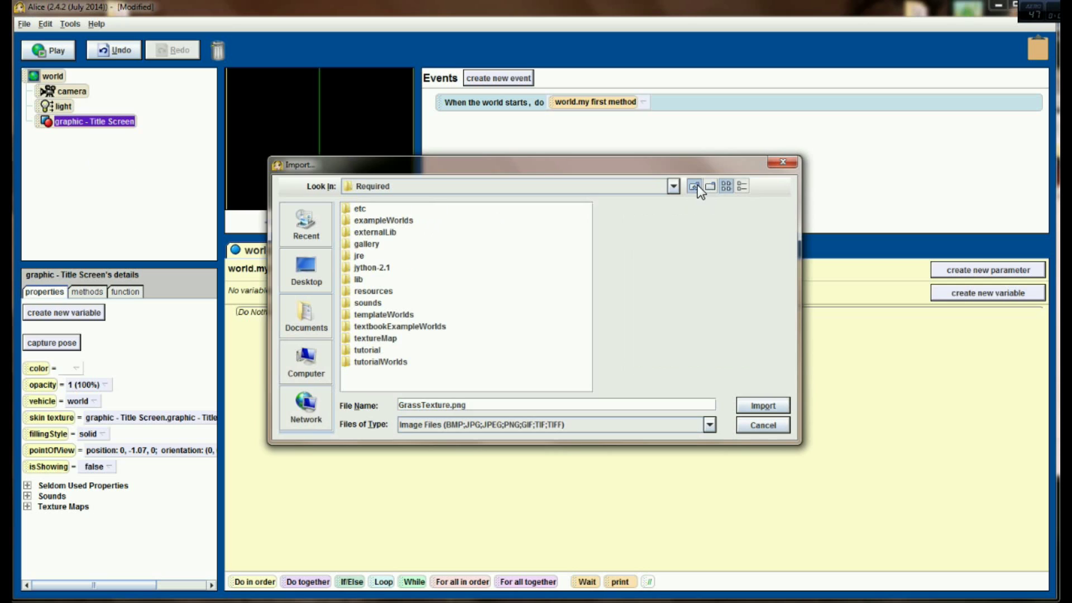
pyautogui.click(697, 186)
pyautogui.click(422, 318)
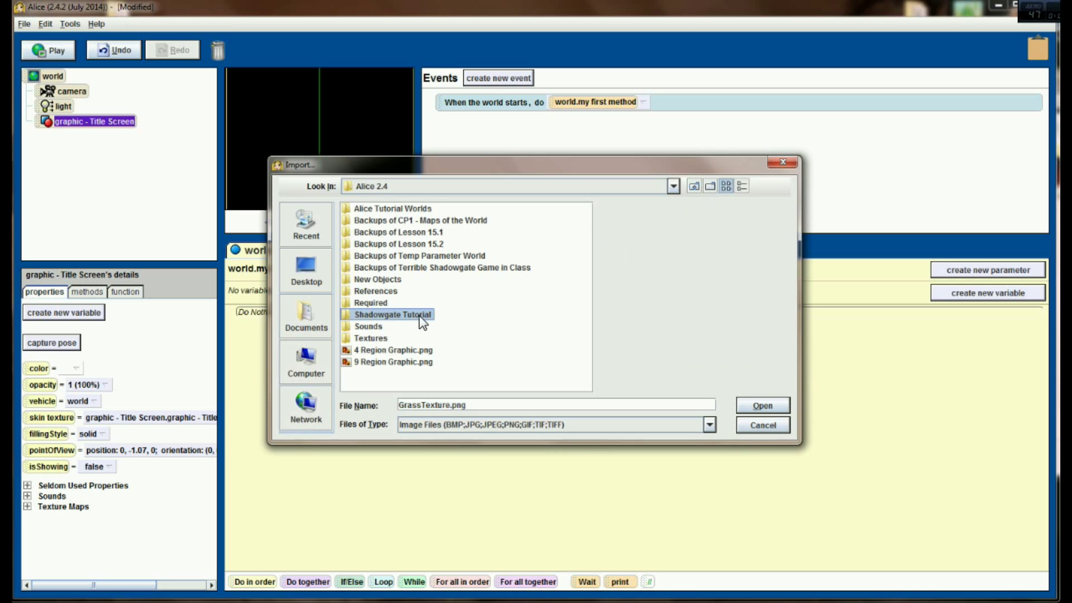
pyautogui.doubleClick(355, 316)
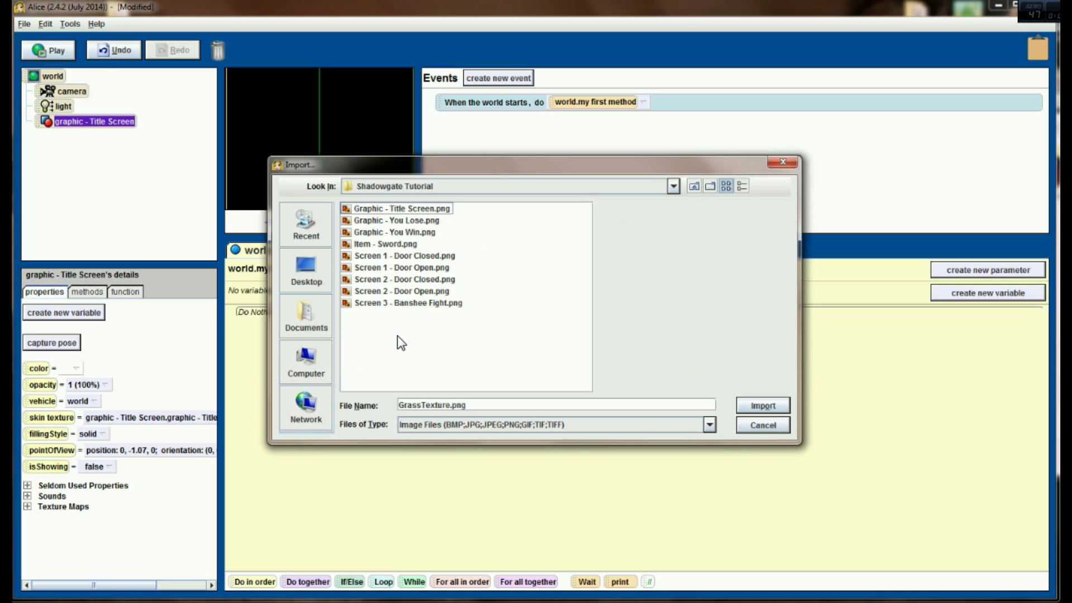
pyautogui.click(384, 266)
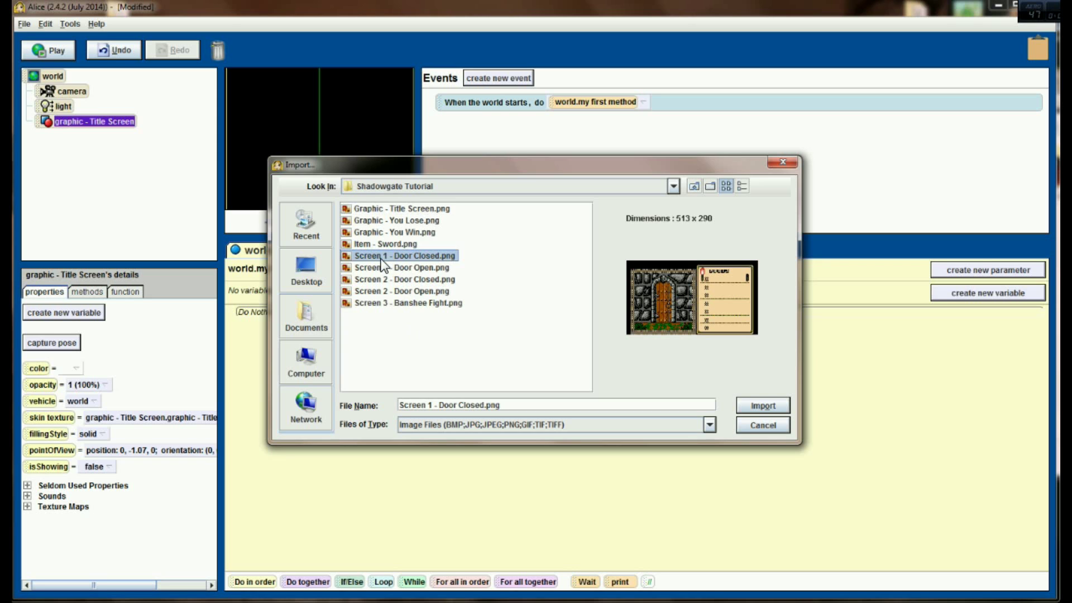
pyautogui.click(774, 409)
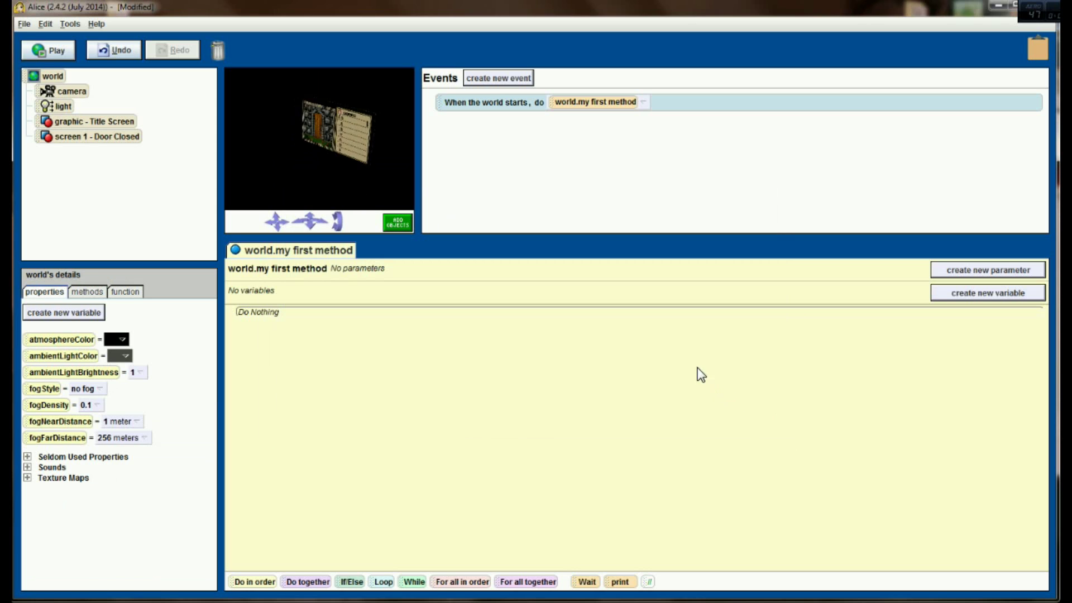
# Step: Turn the Screen 1 - Door Closed object to face the camera
pyautogui.click(321, 181)
pyautogui.rightClick(321, 181)
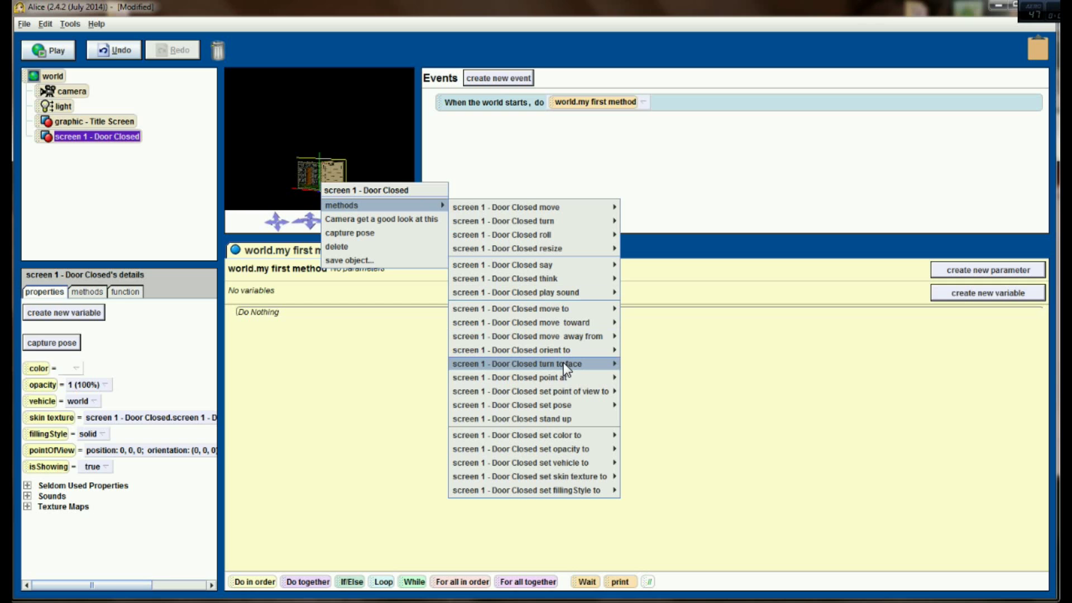
pyautogui.moveTo(518, 364)
pyautogui.click(639, 392)
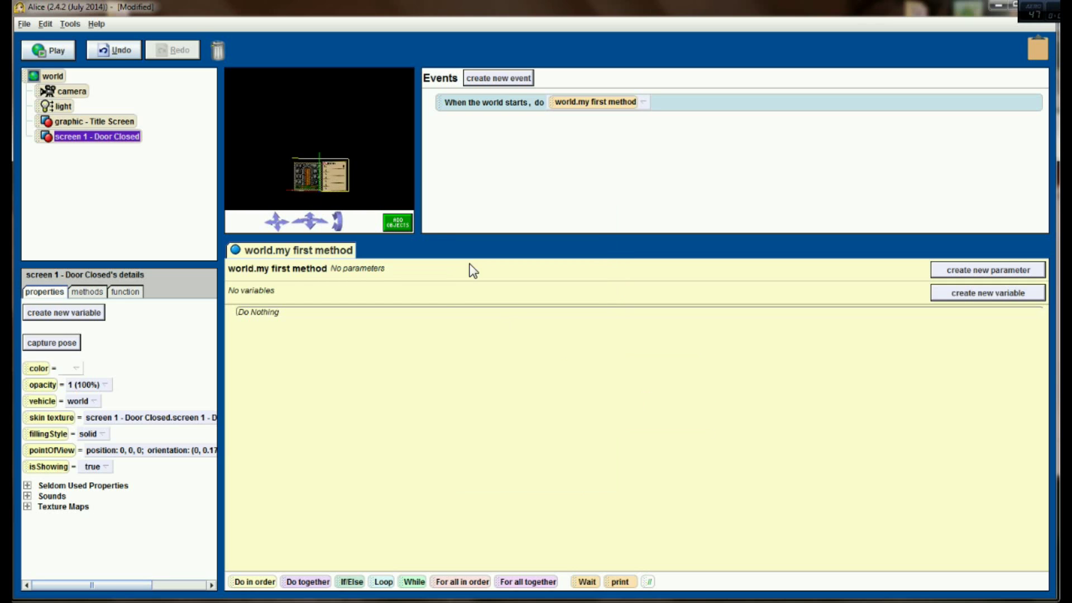
# Step: Resize the door closed screen to fill most of the scene view
pyautogui.click(399, 223)
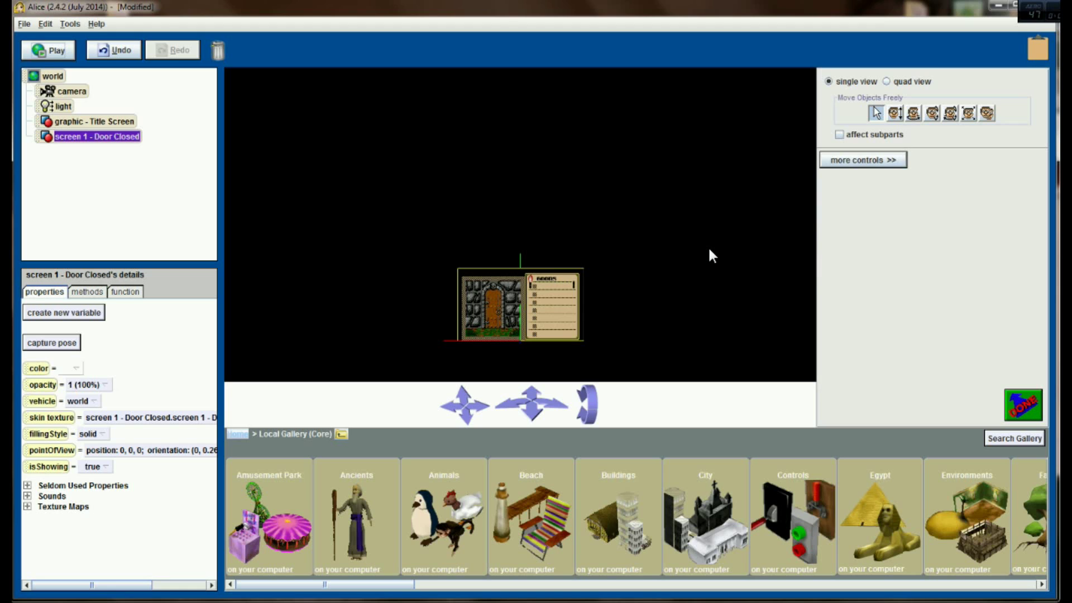
pyautogui.click(969, 113)
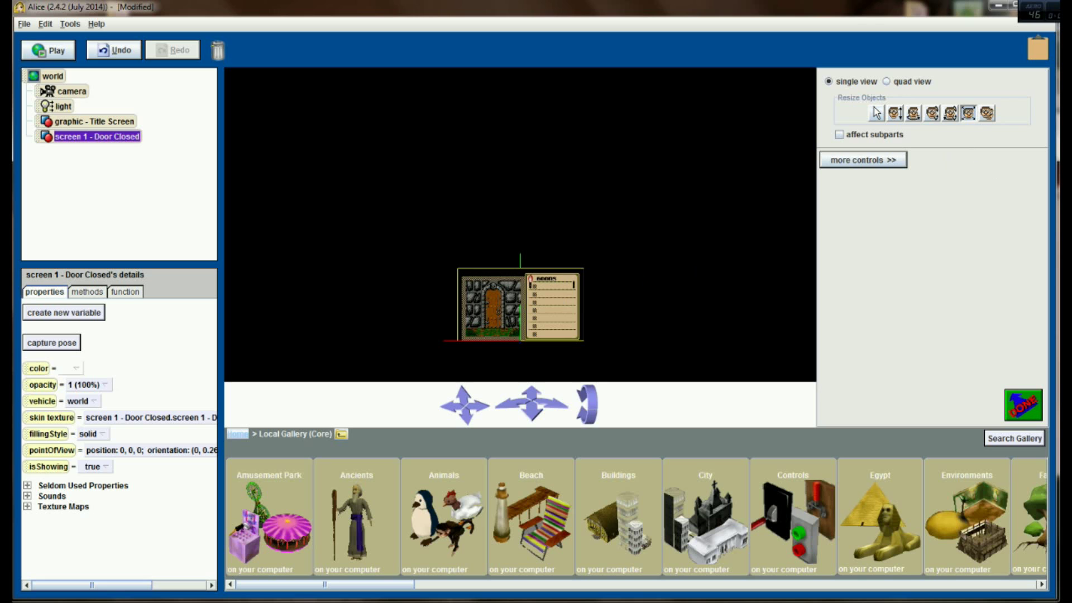
pyautogui.moveTo(520, 302); pyautogui.dragTo(520, 126)
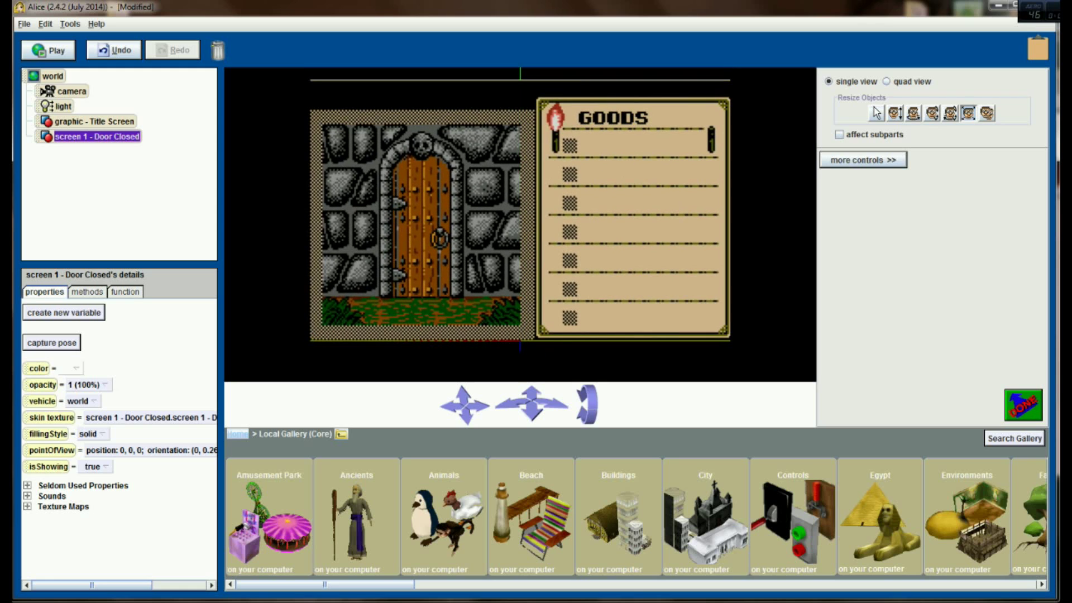
pyautogui.moveTo(519, 134); pyautogui.dragTo(520, 131)
pyautogui.moveTo(519, 131); pyautogui.dragTo(520, 126)
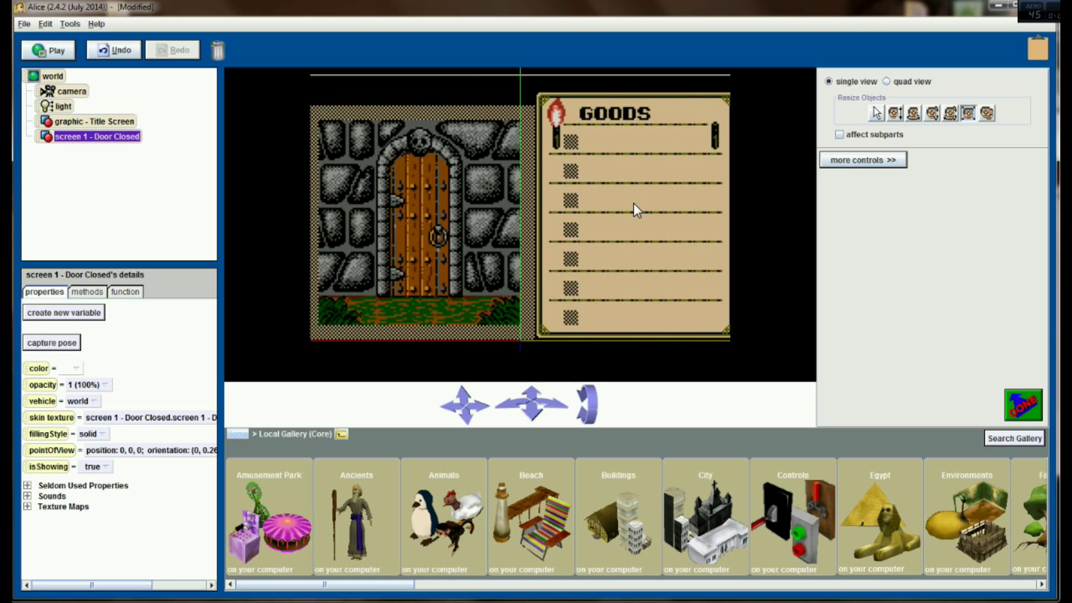
pyautogui.moveTo(637, 209); pyautogui.dragTo(636, 210)
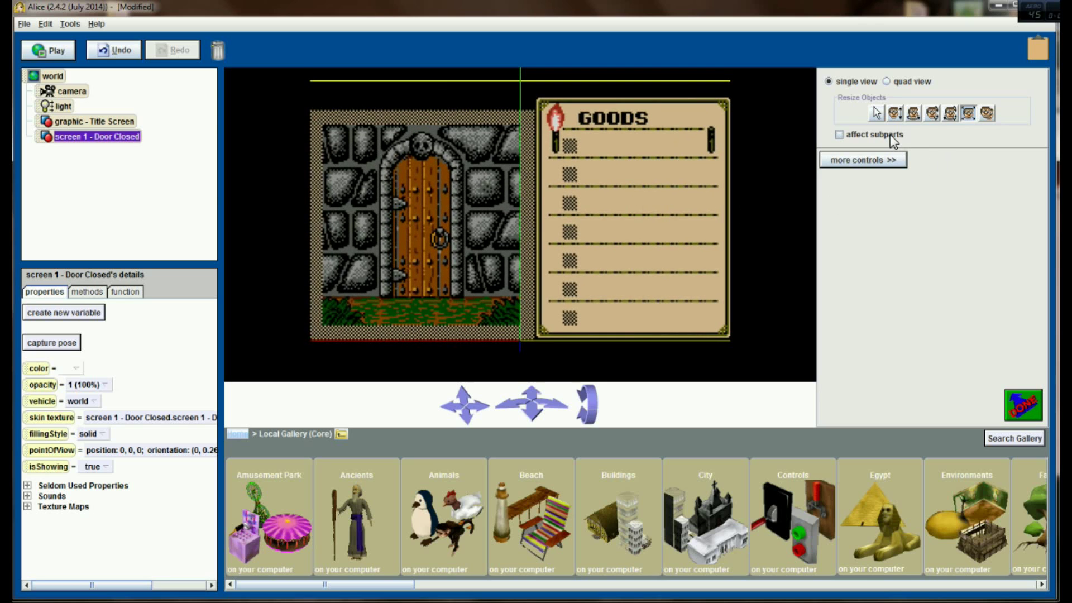
# Step: Raise the door screen slightly to y 0.17 and close the scene editor
pyautogui.click(894, 115)
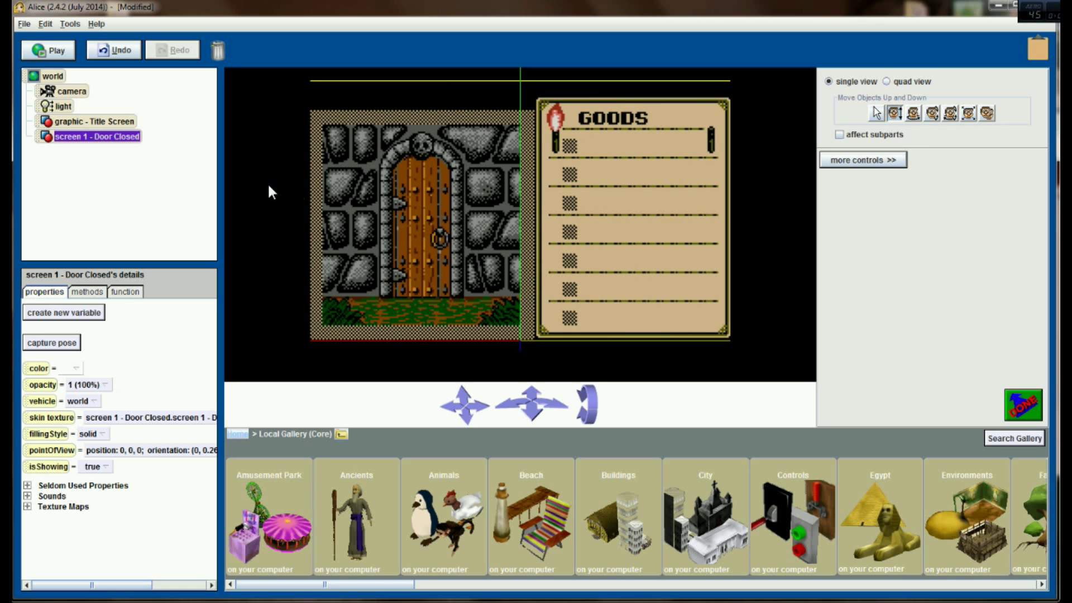
pyautogui.moveTo(636, 218); pyautogui.dragTo(637, 206)
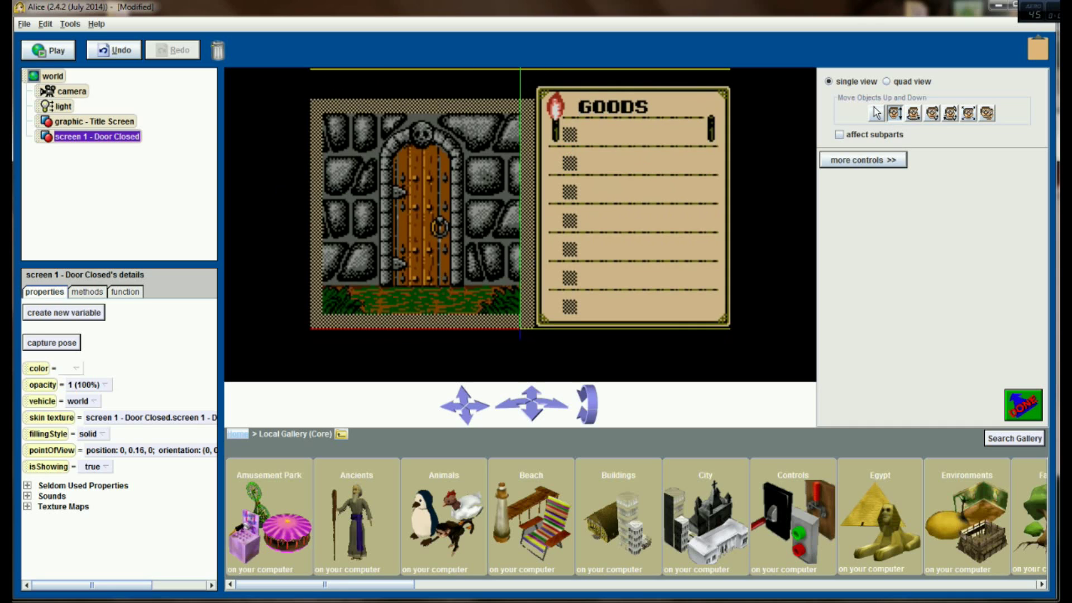
pyautogui.moveTo(636, 206); pyautogui.dragTo(637, 204)
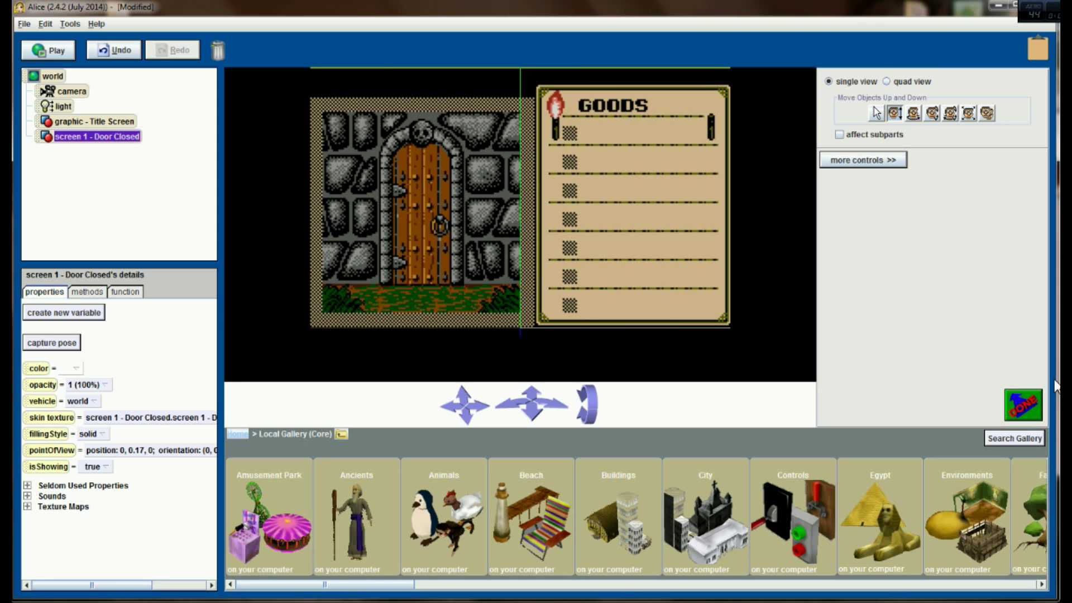
pyautogui.click(1028, 409)
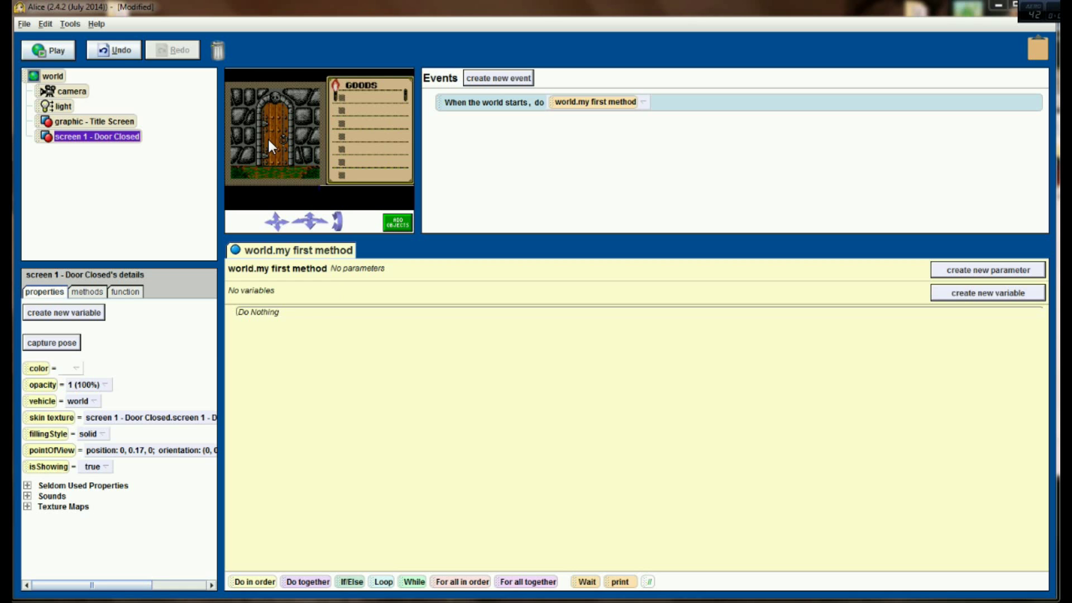
pyautogui.click(64, 48)
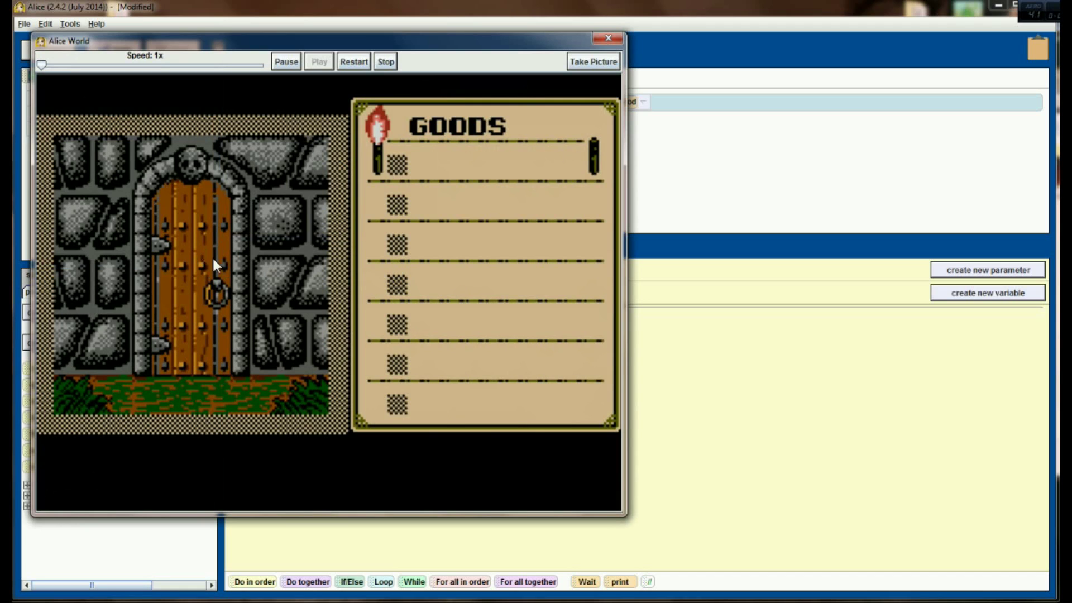
pyautogui.click(621, 39)
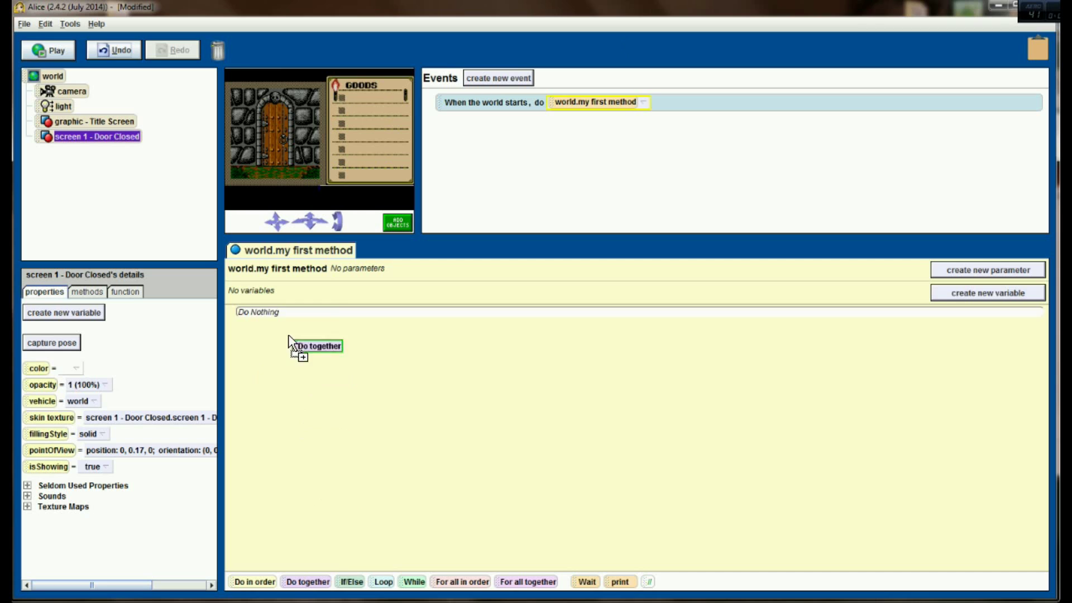
# Step: Add a Do together to my first method that shows Title Screen with 0-second duration
pyautogui.moveTo(303, 581); pyautogui.dragTo(283, 318)
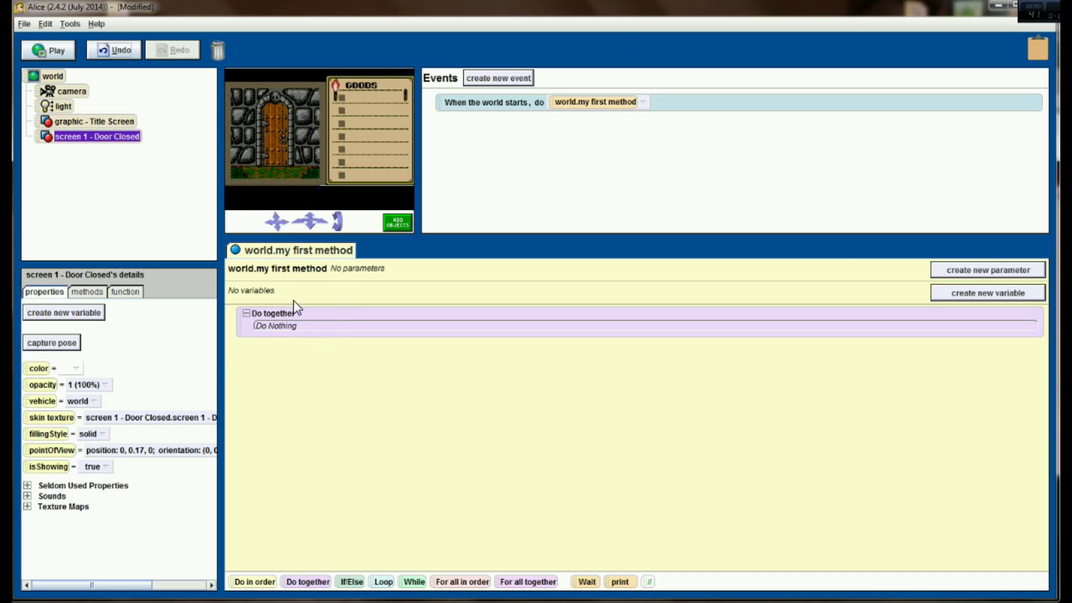
pyautogui.click(91, 122)
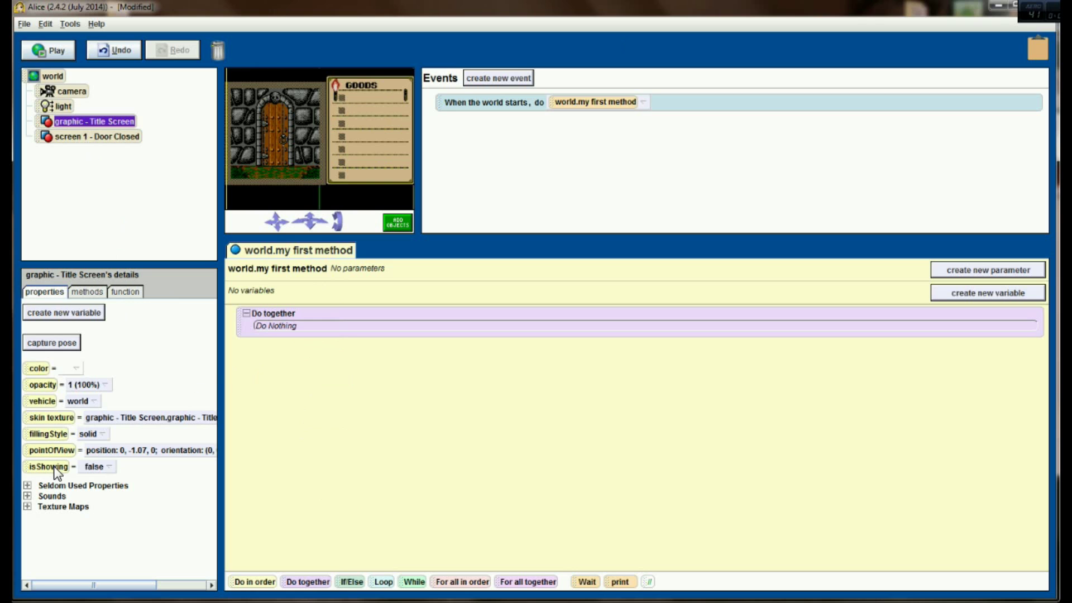
pyautogui.moveTo(54, 467); pyautogui.dragTo(263, 327)
pyautogui.click(287, 345)
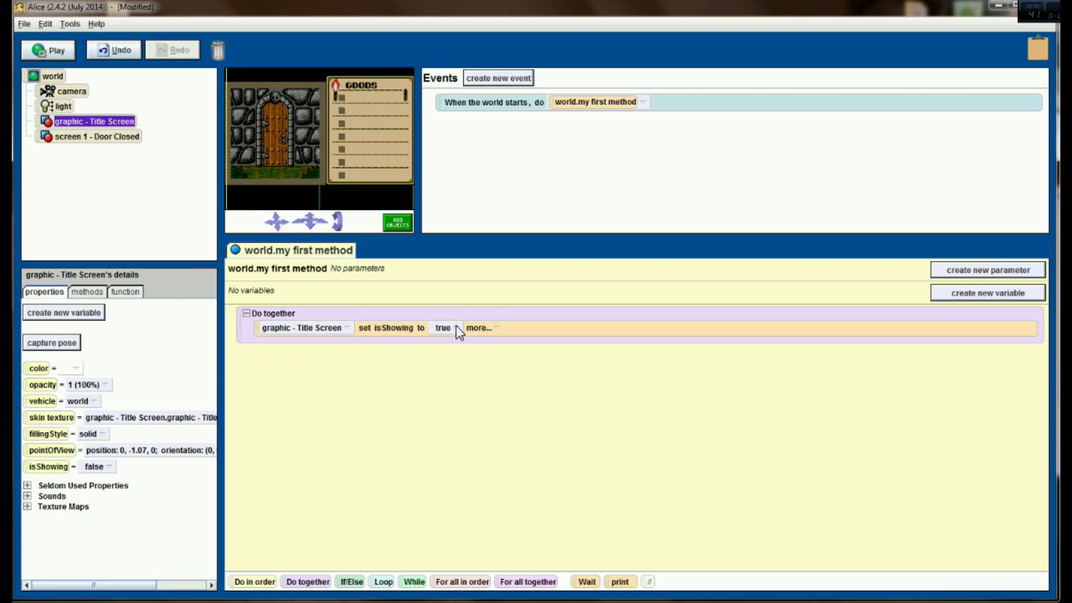
pyautogui.click(477, 328)
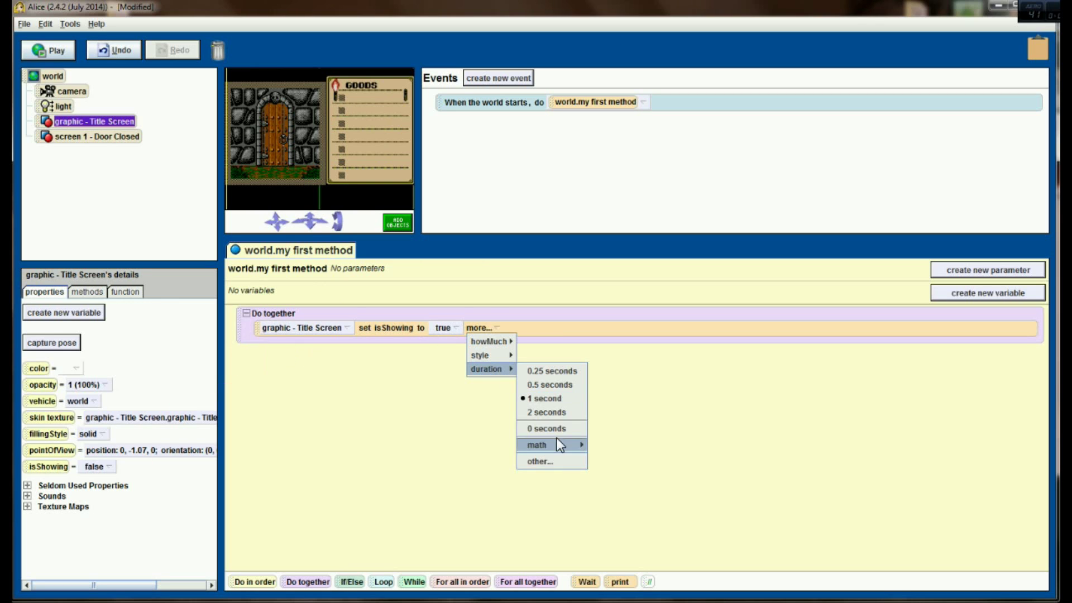
pyautogui.click(536, 428)
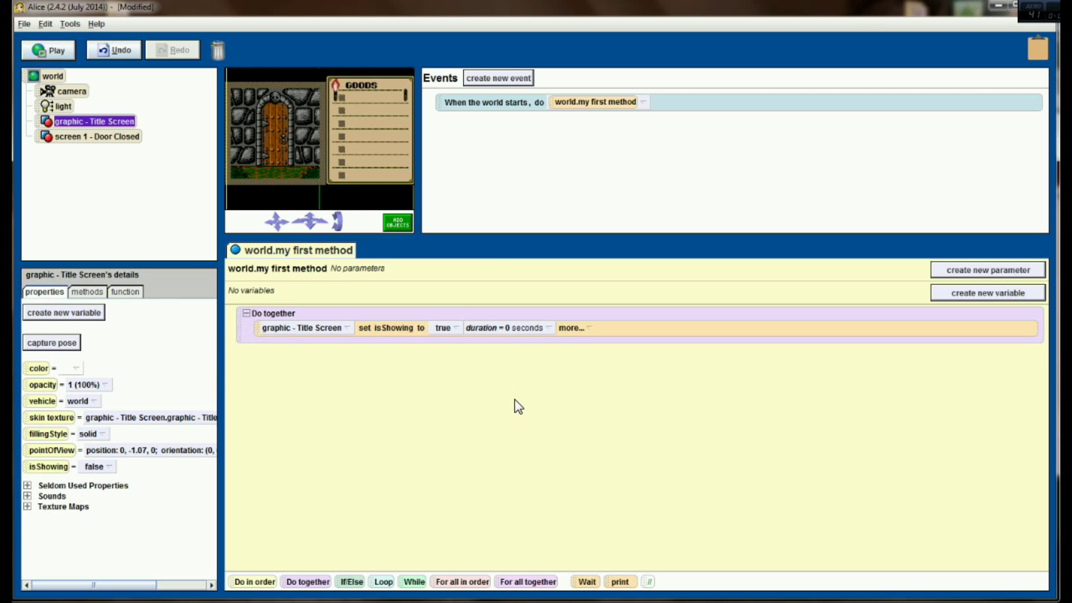
# Step: Add a Door Closed isShowing false statement with 0-second duration to the block
pyautogui.click(87, 140)
pyautogui.moveTo(52, 467); pyautogui.dragTo(333, 339)
pyautogui.click(351, 377)
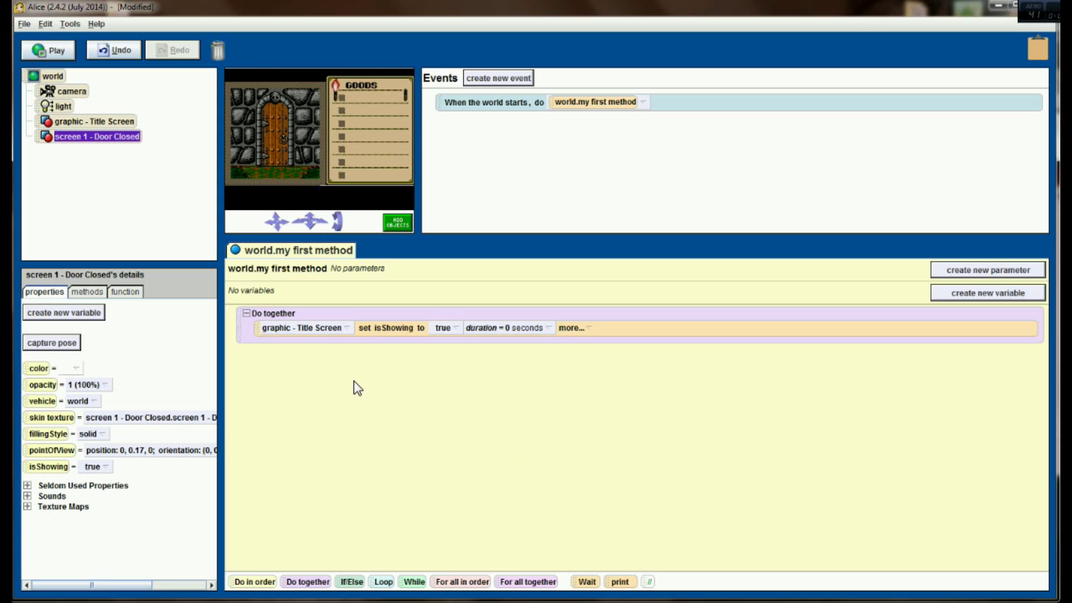
pyautogui.click(490, 350)
pyautogui.moveTo(496, 387)
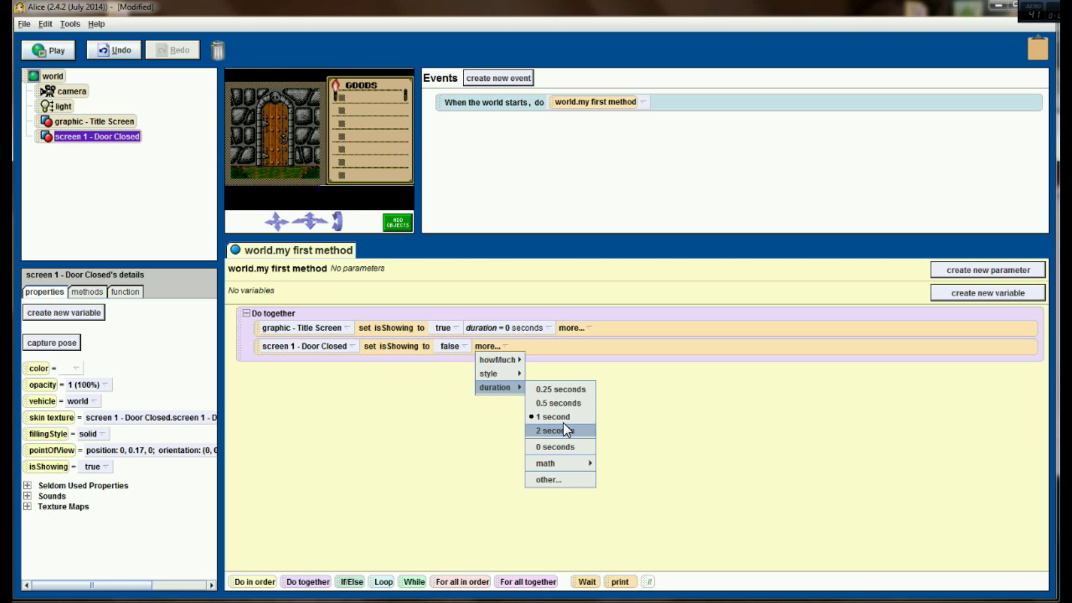
pyautogui.click(563, 450)
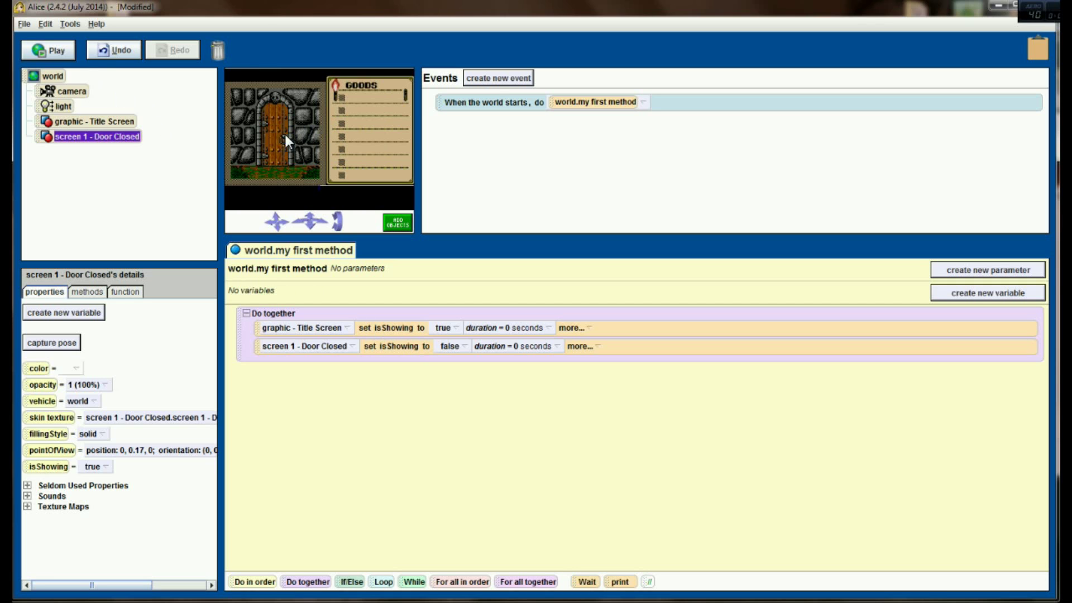
pyautogui.click(61, 52)
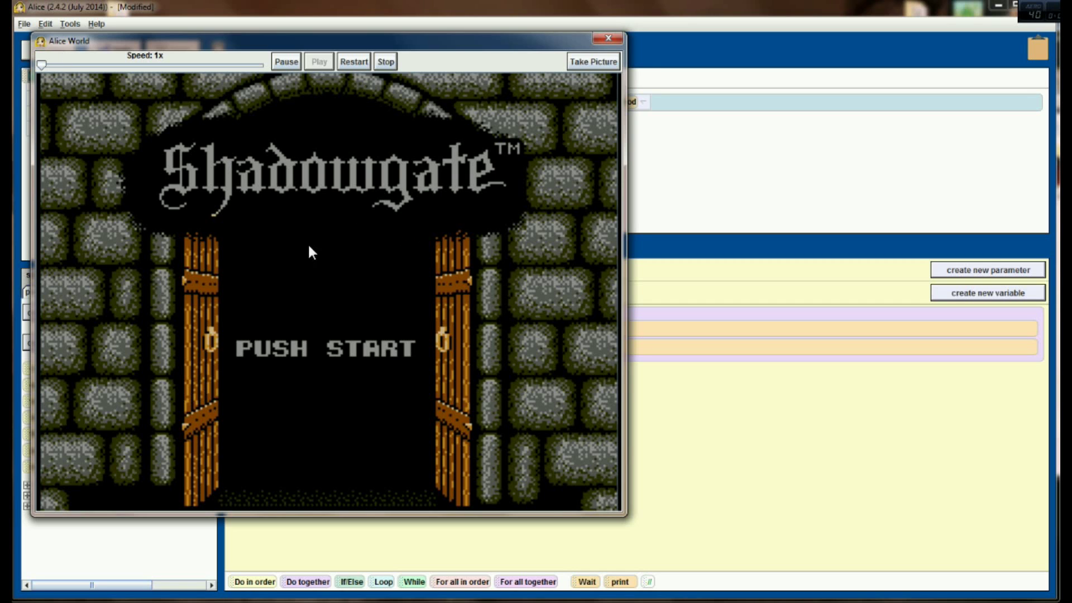
pyautogui.click(608, 40)
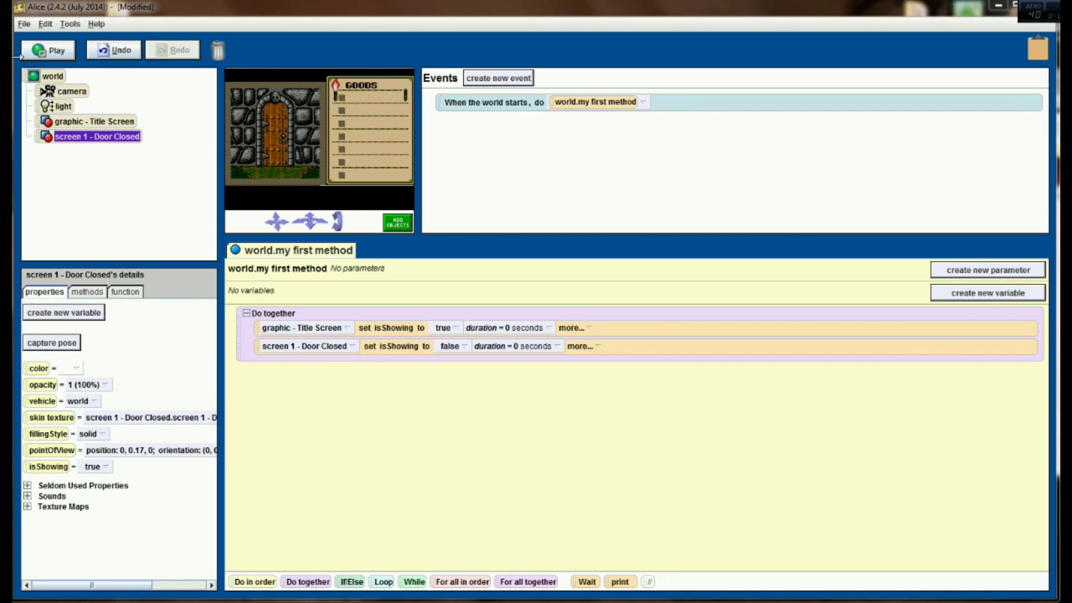
# Step: Create a new world method named game_start
pyautogui.click(47, 77)
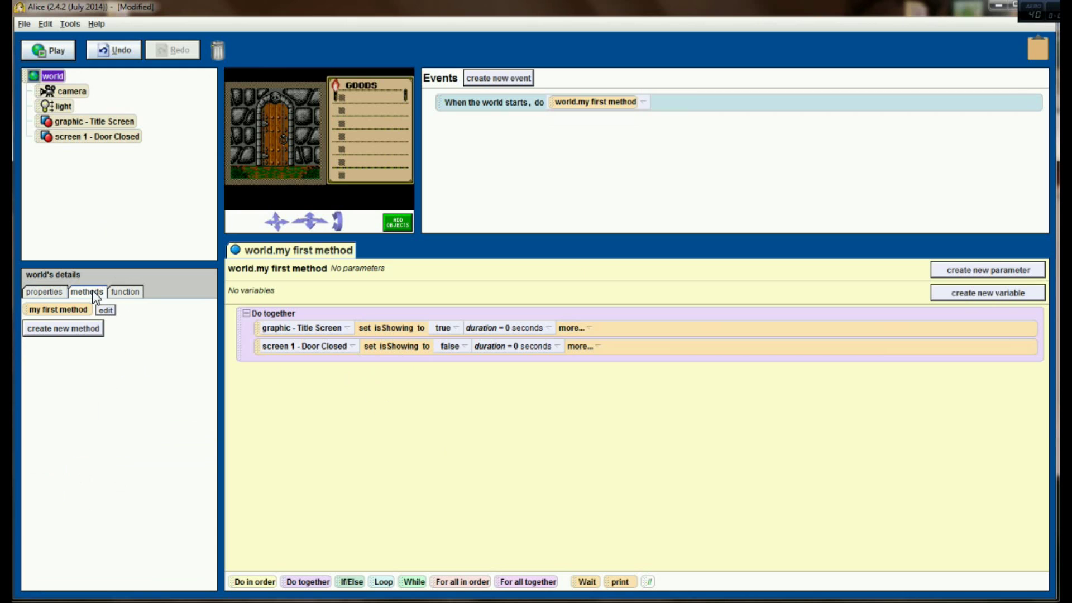
pyautogui.click(67, 330)
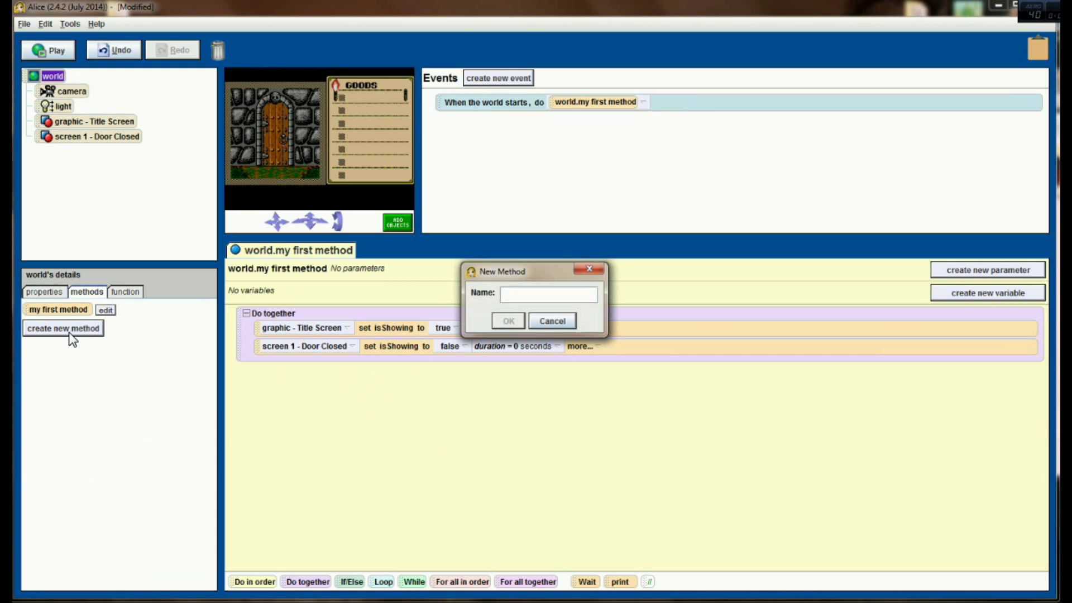
pyautogui.write('game_start')
pyautogui.click(509, 321)
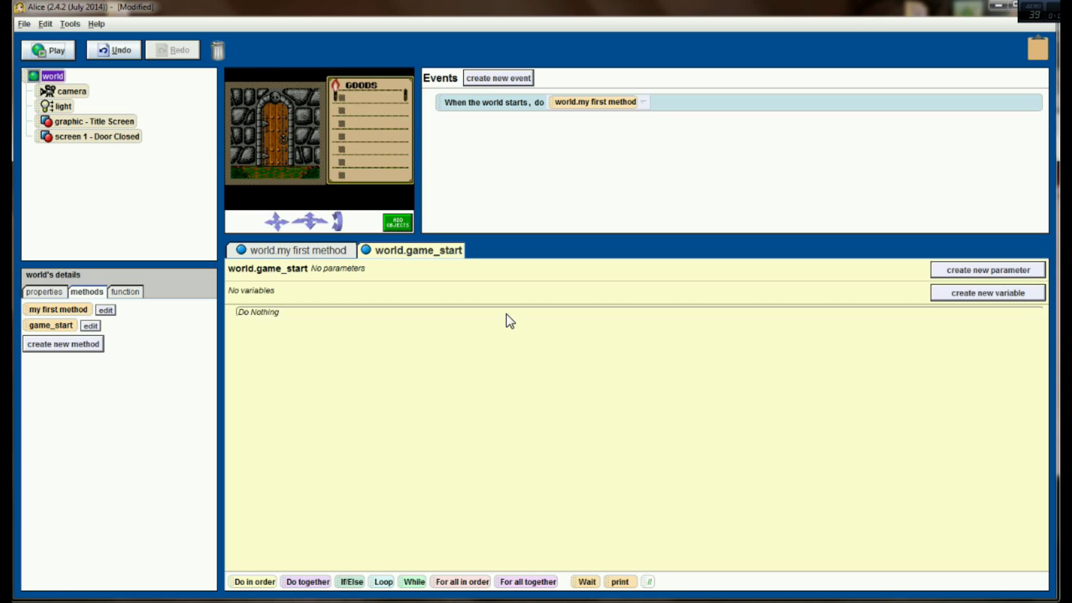
# Step: Add a Do together to game_start that shows Door Closed with 0-second duration
pyautogui.click(293, 250)
pyautogui.click(387, 253)
pyautogui.moveTo(309, 582); pyautogui.dragTo(285, 313)
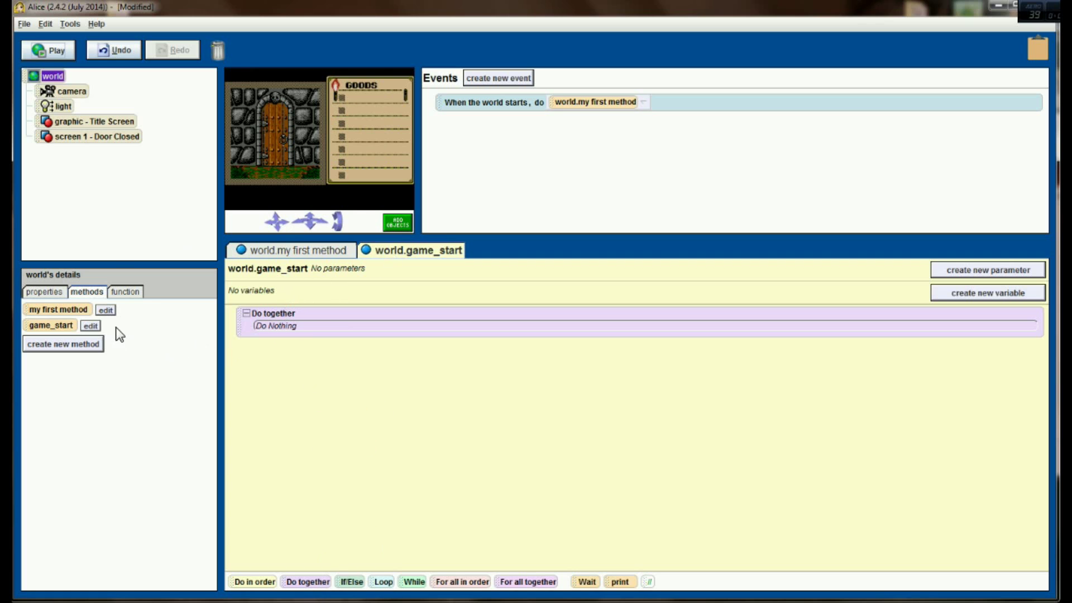
pyautogui.click(95, 138)
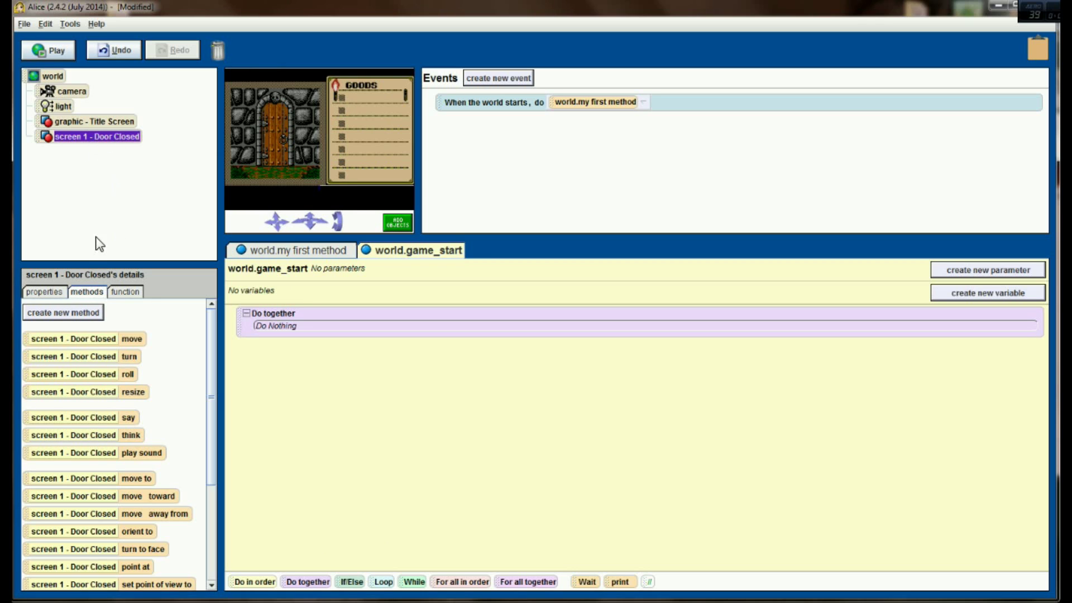
pyautogui.click(46, 293)
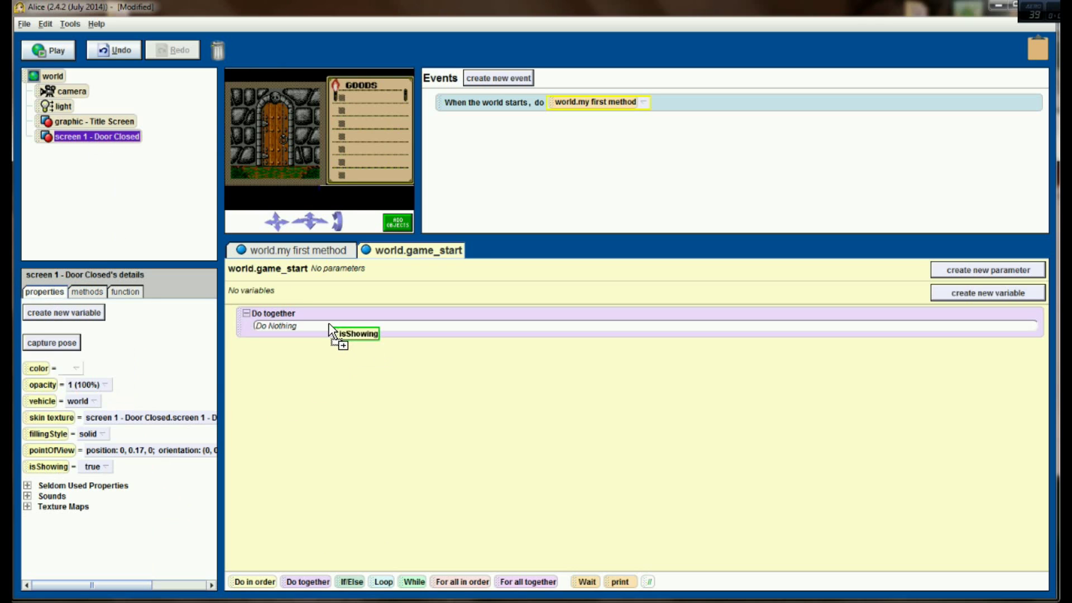
pyautogui.moveTo(53, 472); pyautogui.dragTo(343, 342)
pyautogui.click(345, 331)
pyautogui.click(492, 330)
pyautogui.moveTo(493, 369)
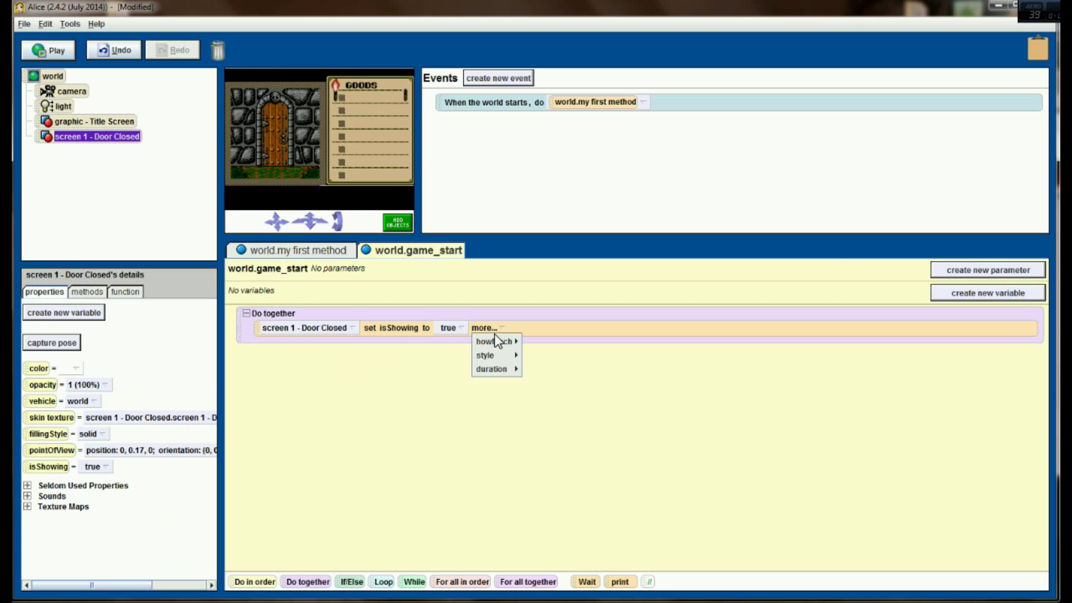
pyautogui.click(552, 428)
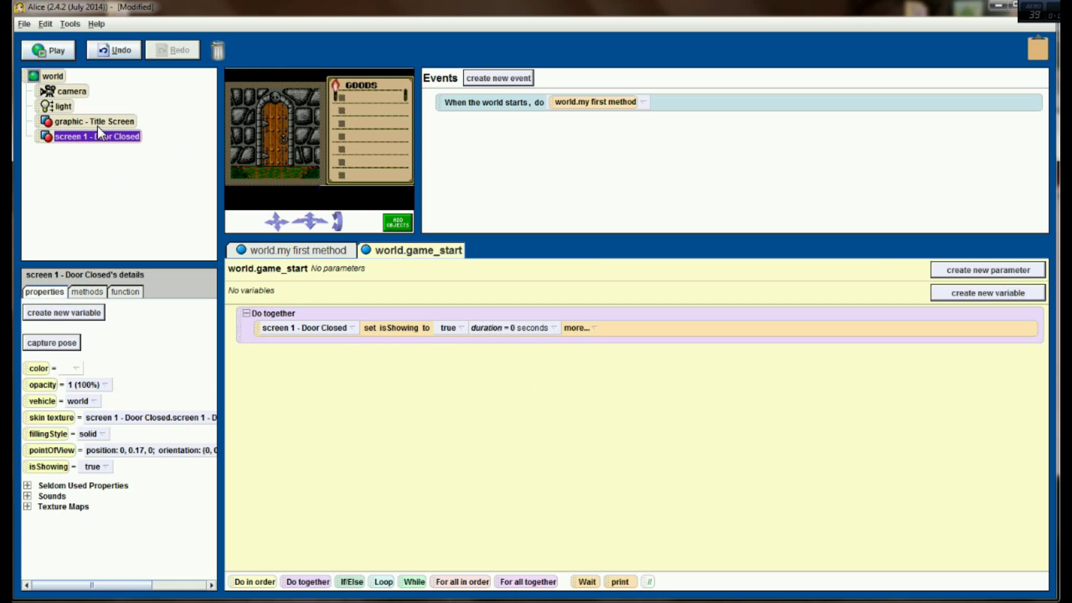
# Step: Add a Title Screen isShowing false statement with 0-second duration to the block
pyautogui.click(80, 122)
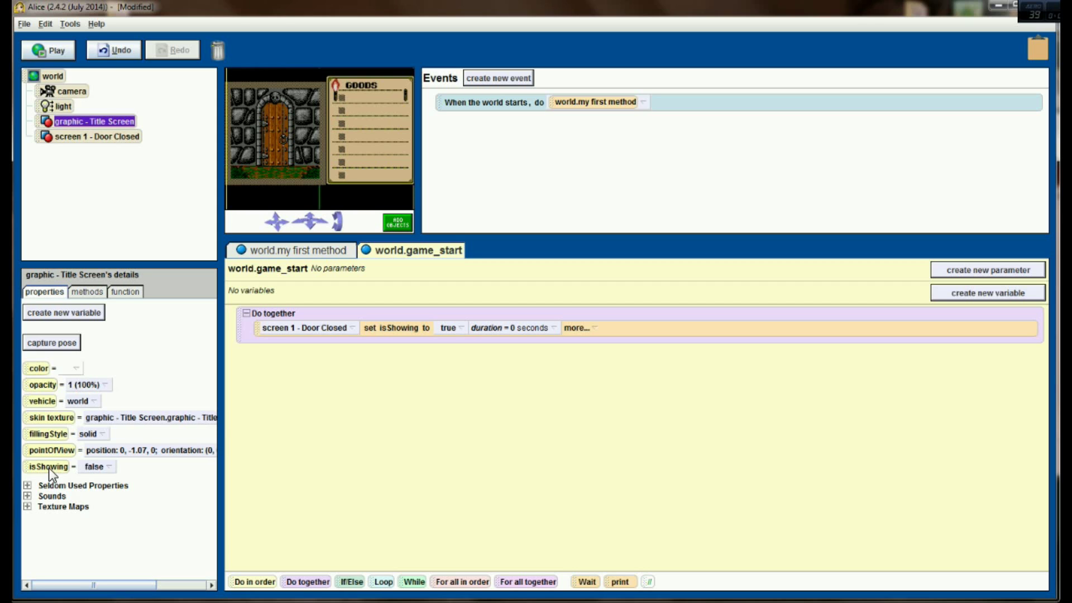
pyautogui.moveTo(49, 467); pyautogui.dragTo(352, 340)
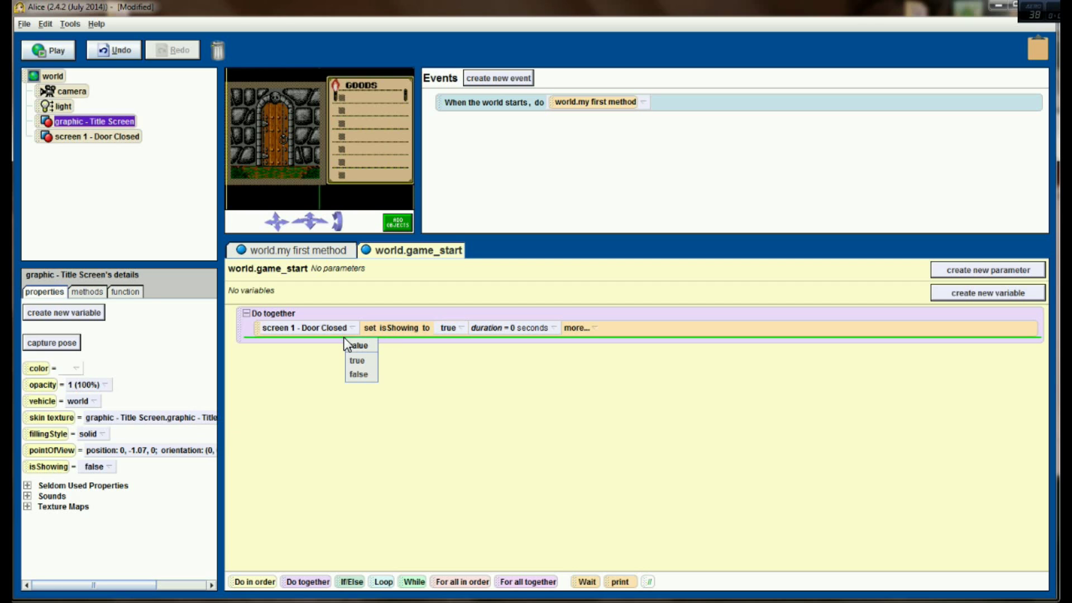
pyautogui.click(363, 376)
pyautogui.click(494, 346)
pyautogui.moveTo(491, 387)
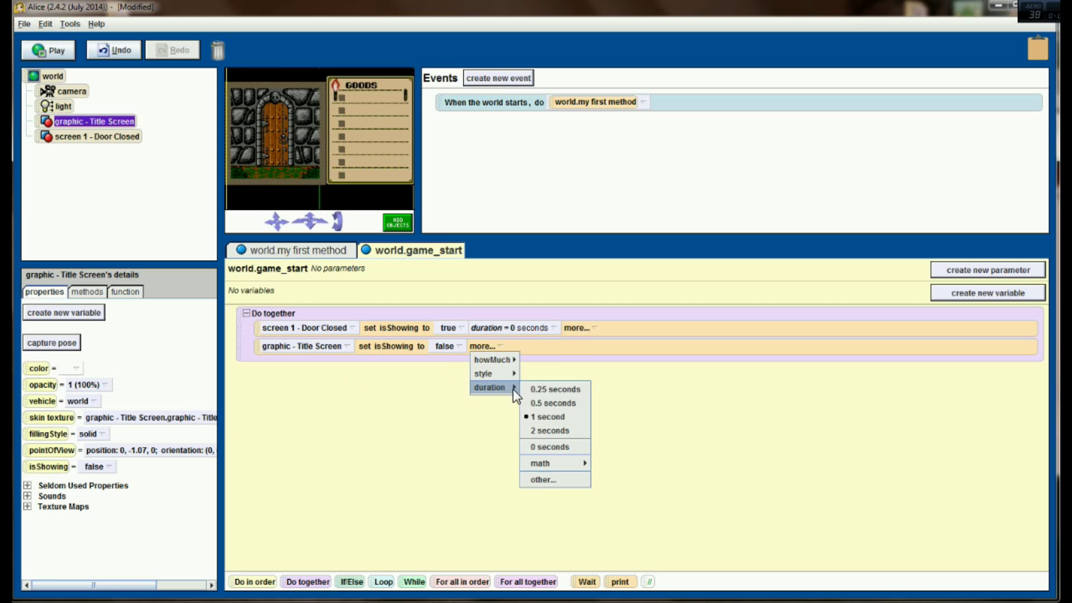
pyautogui.click(554, 447)
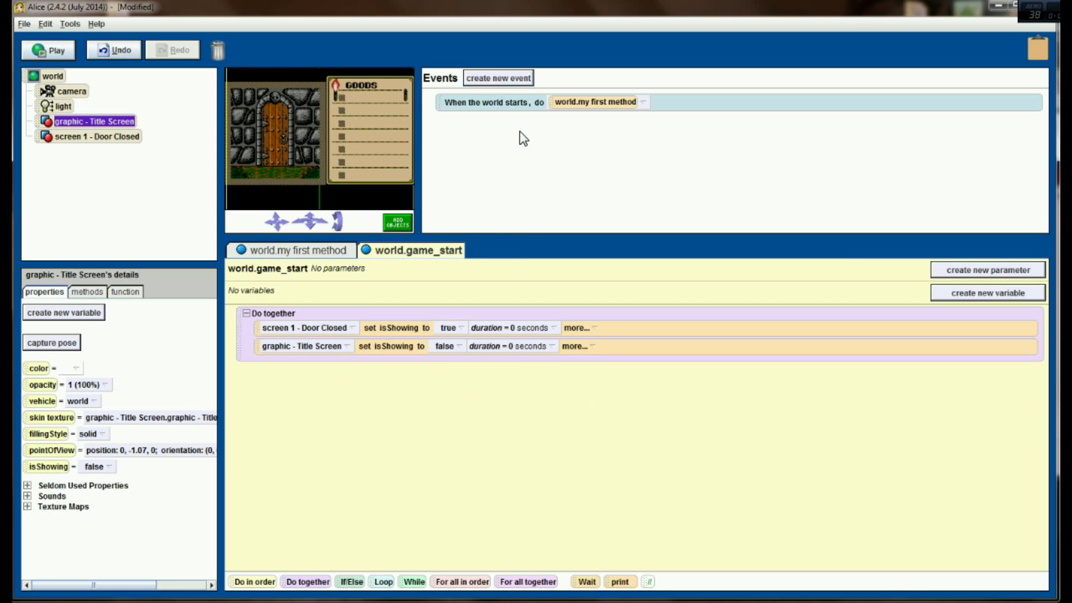
# Step: Add a When Space is typed event running world.game_start, then play the world
pyautogui.click(512, 80)
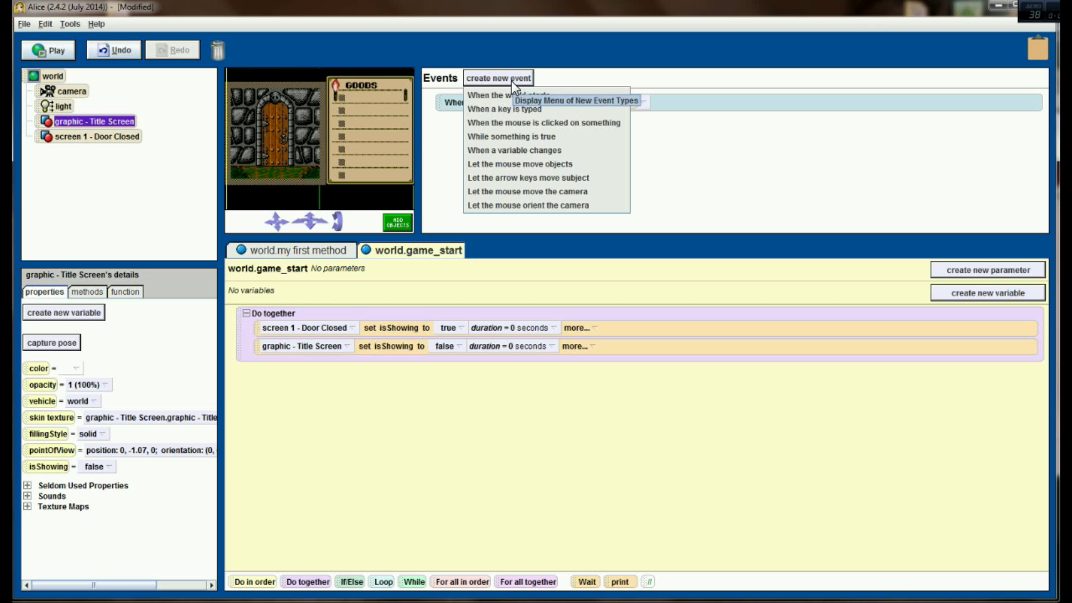
pyautogui.click(520, 110)
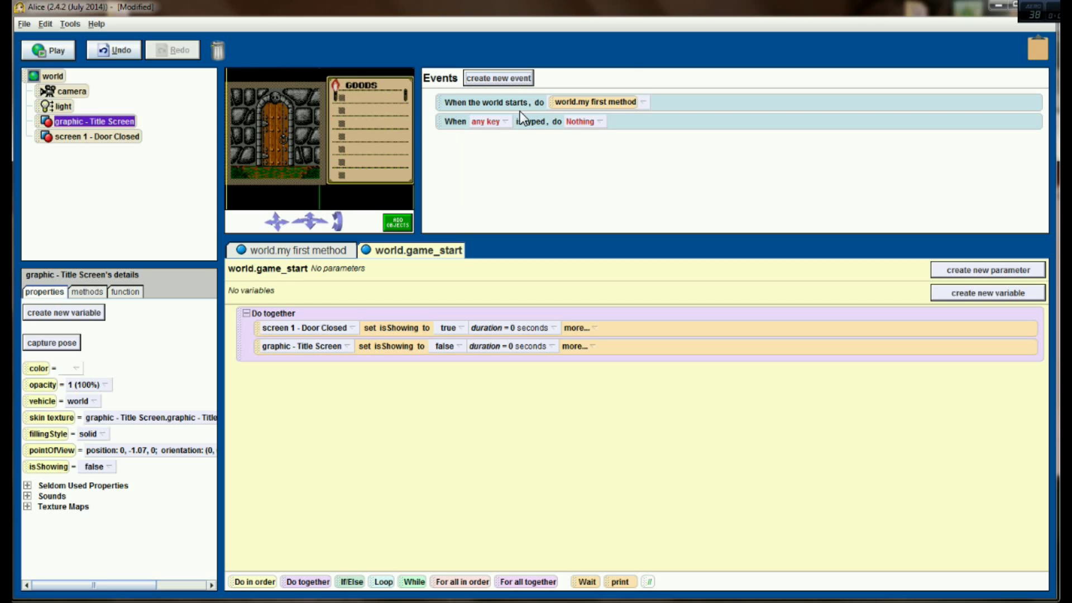
pyautogui.click(488, 122)
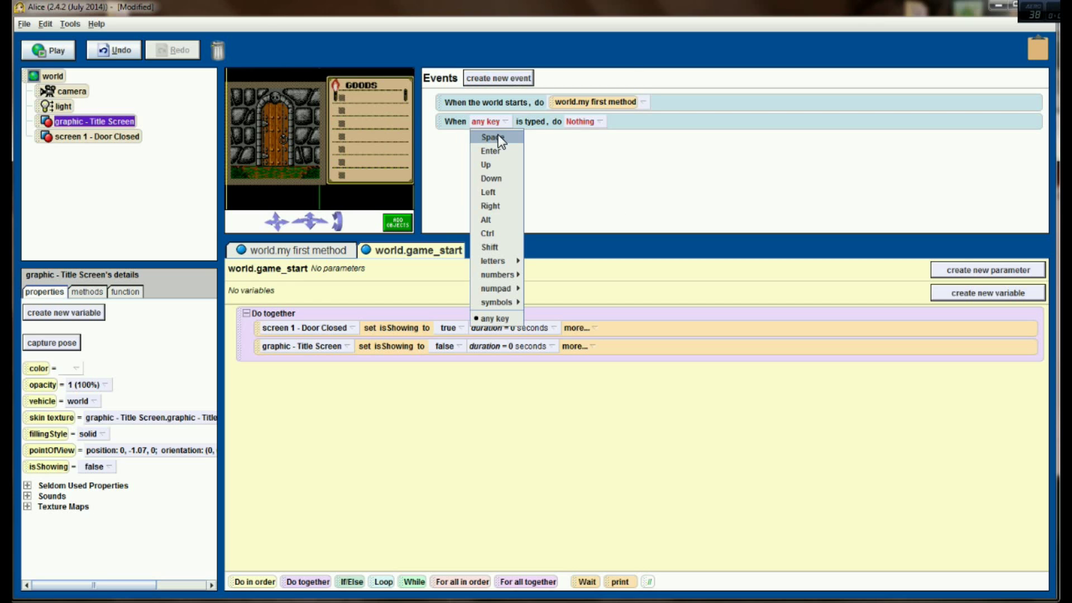
pyautogui.click(496, 137)
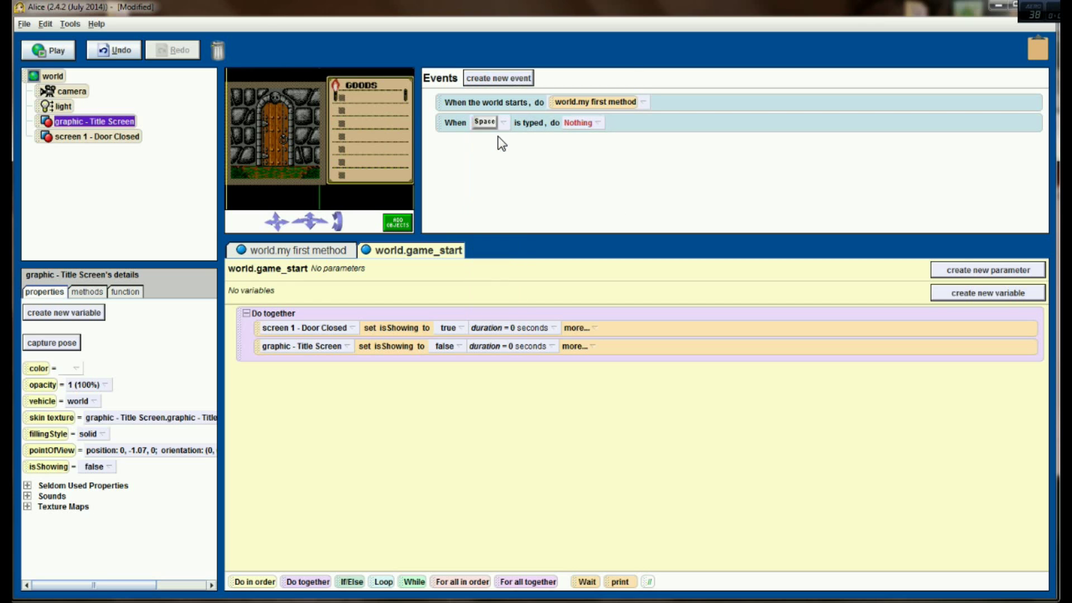
pyautogui.click(577, 124)
pyautogui.click(589, 152)
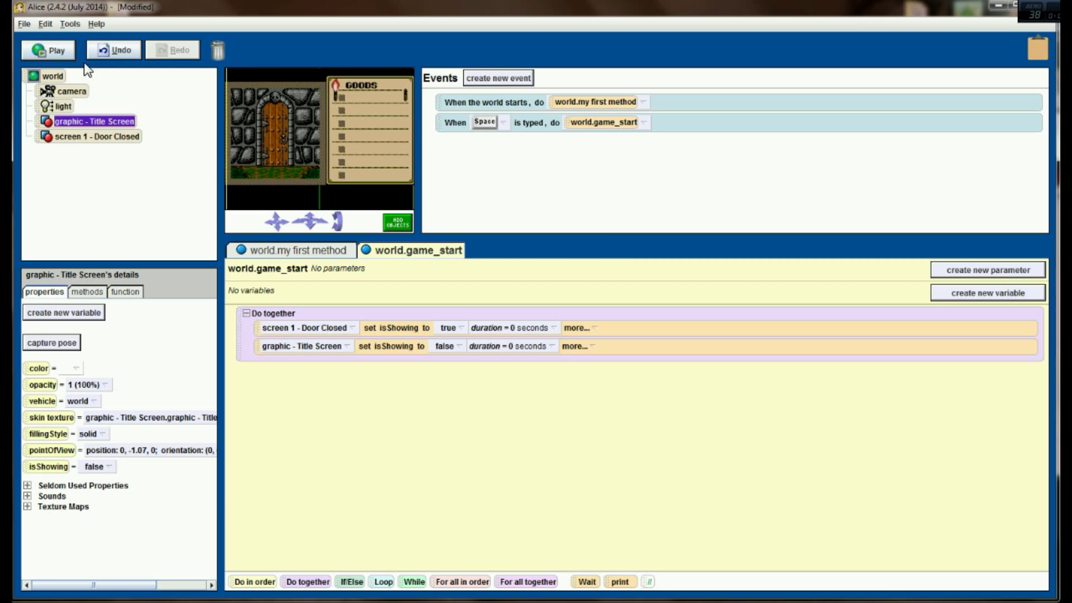
pyautogui.click(55, 49)
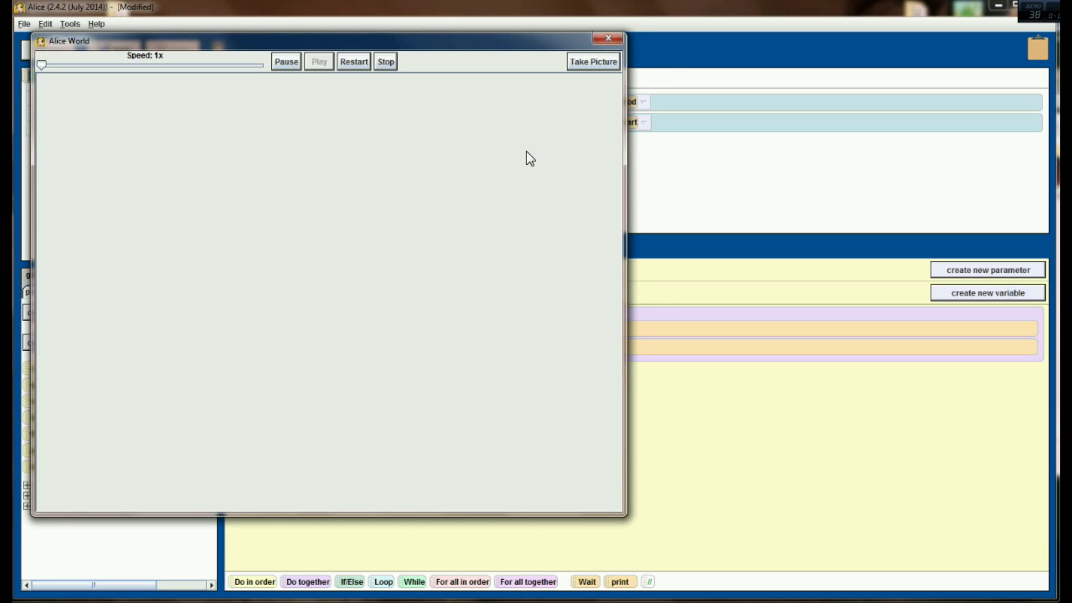
# Step: Test that Space switches the title to the door screen, then end the run
pyautogui.press('space')
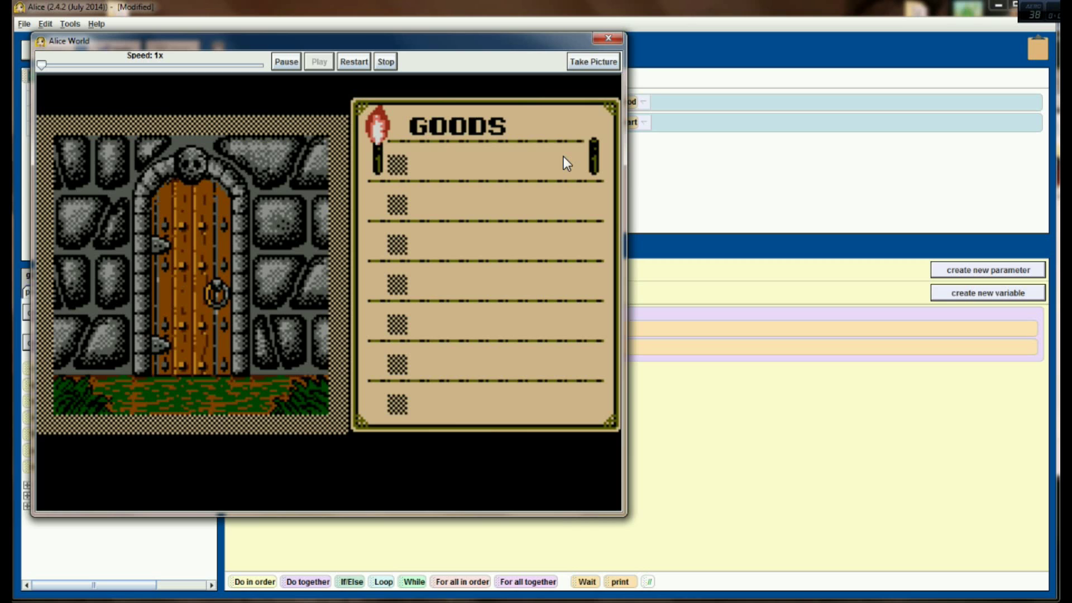
pyautogui.click(608, 40)
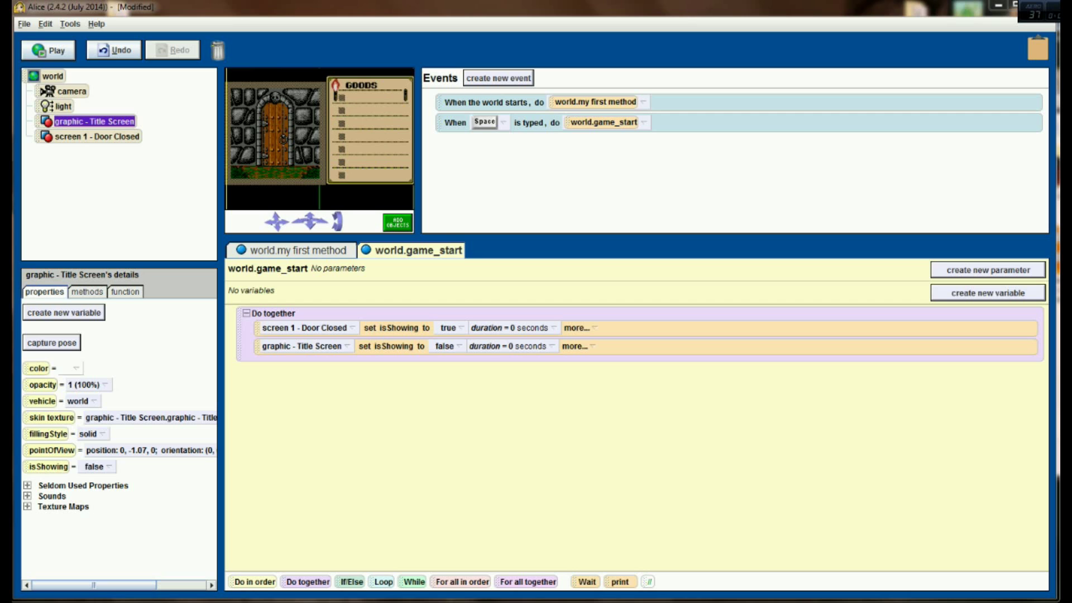
# Step: Add a world Number variable game_screen with starting value 0
pyautogui.click(53, 76)
pyautogui.click(81, 315)
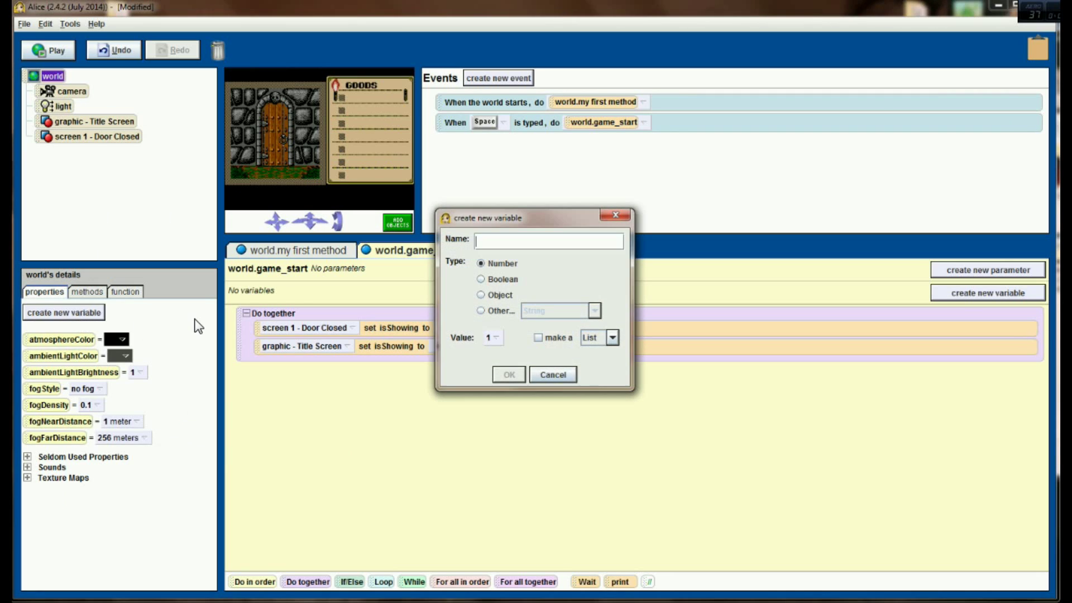
pyautogui.write('game_')
pyautogui.write('screen')
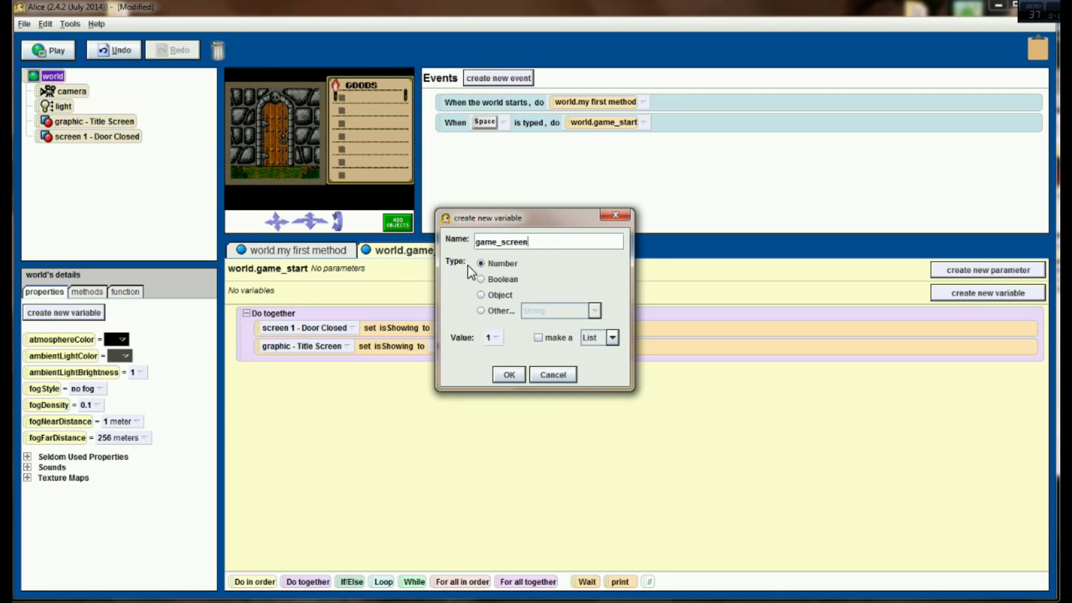
pyautogui.click(494, 338)
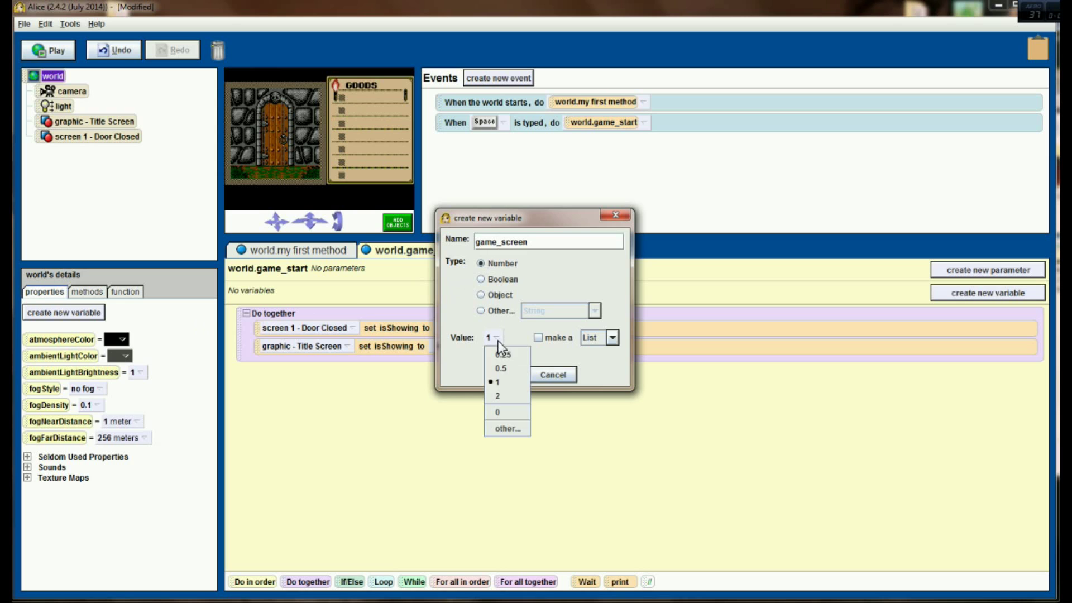
pyautogui.click(512, 412)
pyautogui.click(509, 374)
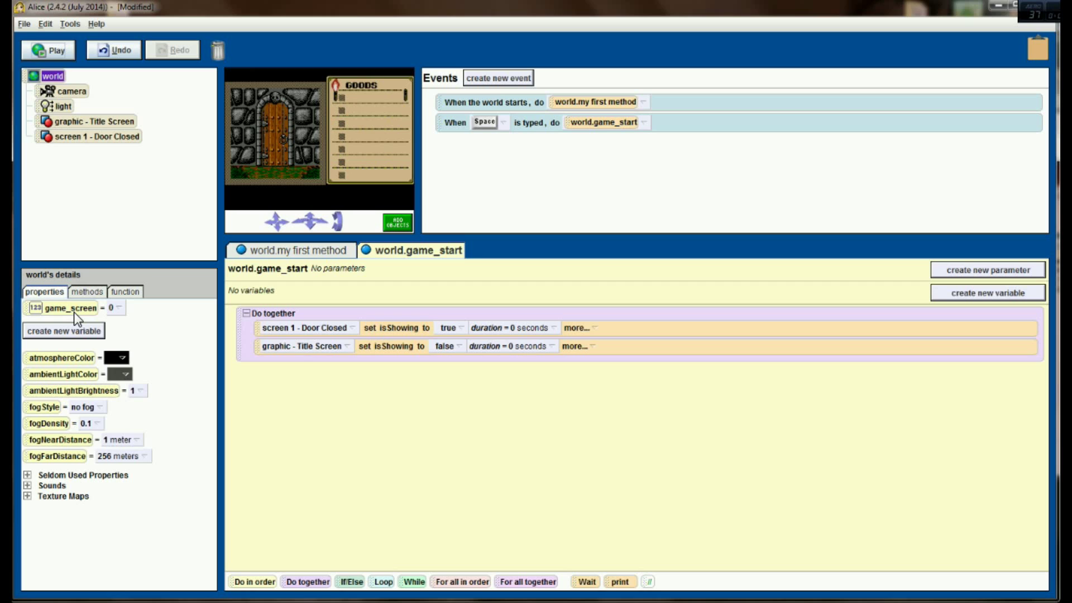
# Step: Add an If/Else to game_start with the condition game_screen == 0
pyautogui.moveTo(350, 582)
pyautogui.mouseDown()
pyautogui.moveTo(298, 344)
pyautogui.moveTo(302, 306)
pyautogui.mouseUp()
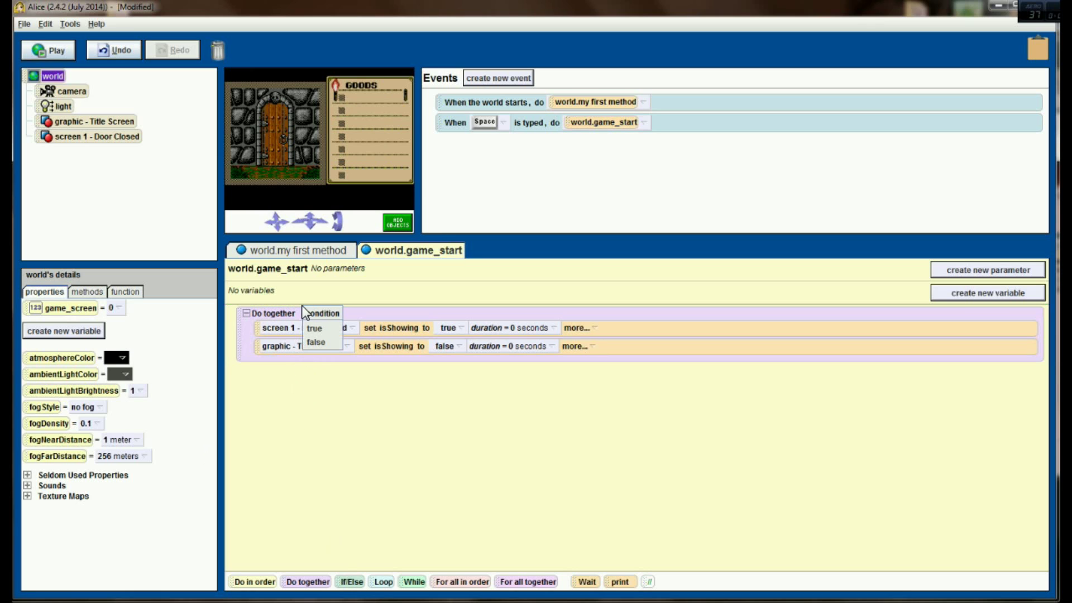
pyautogui.click(309, 328)
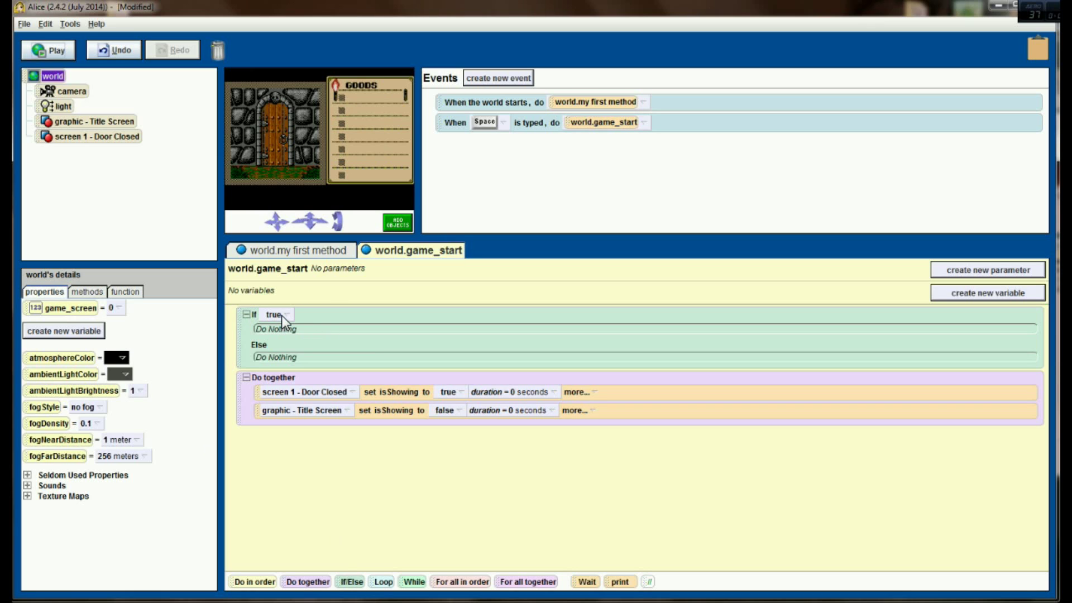
pyautogui.moveTo(70, 307); pyautogui.dragTo(282, 318)
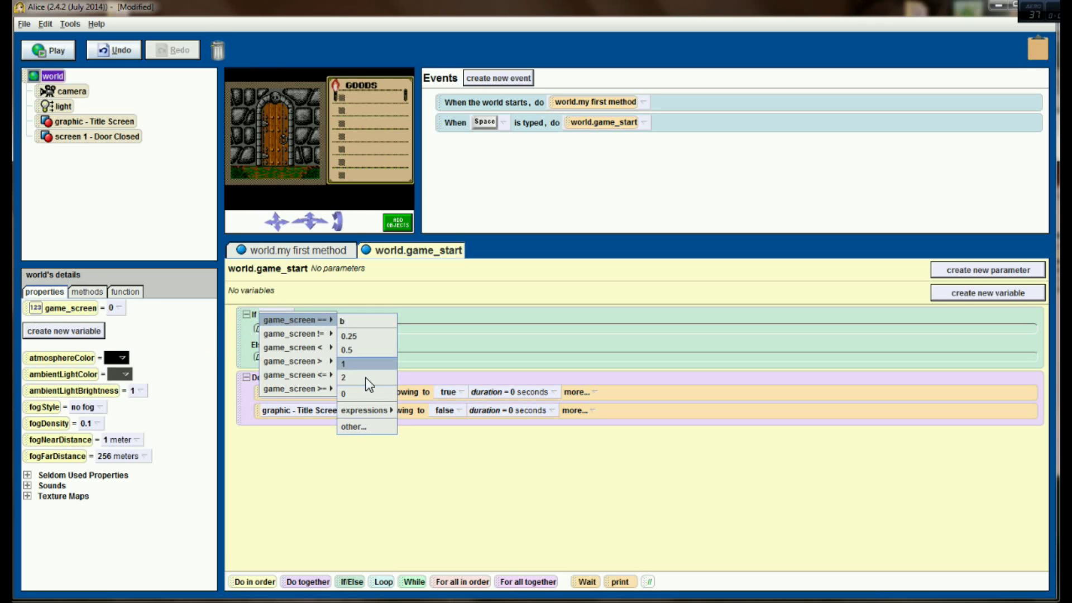
pyautogui.click(369, 394)
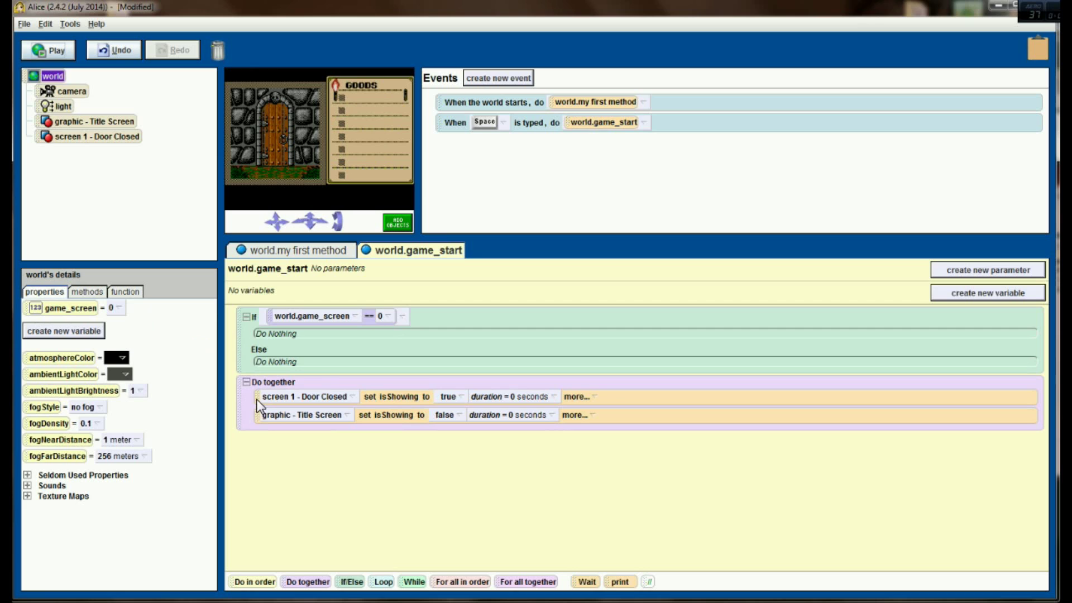
# Step: Move the screen-switch Do together into the If branch and set game_screen to 1
pyautogui.moveTo(256, 400); pyautogui.dragTo(289, 331)
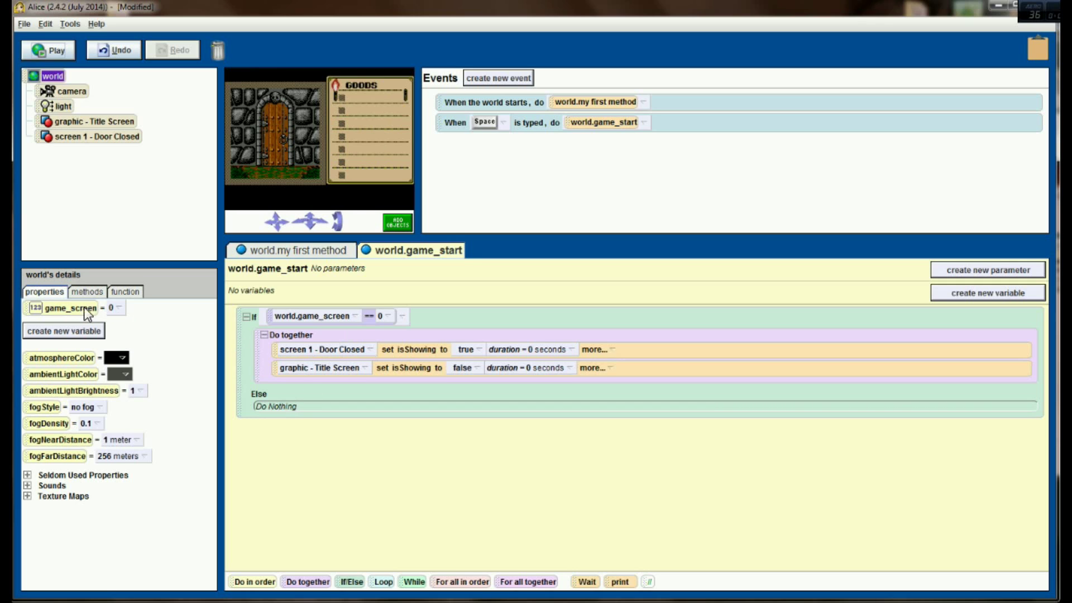
pyautogui.moveTo(72, 308)
pyautogui.mouseDown()
pyautogui.moveTo(236, 351)
pyautogui.moveTo(292, 379)
pyautogui.mouseUp()
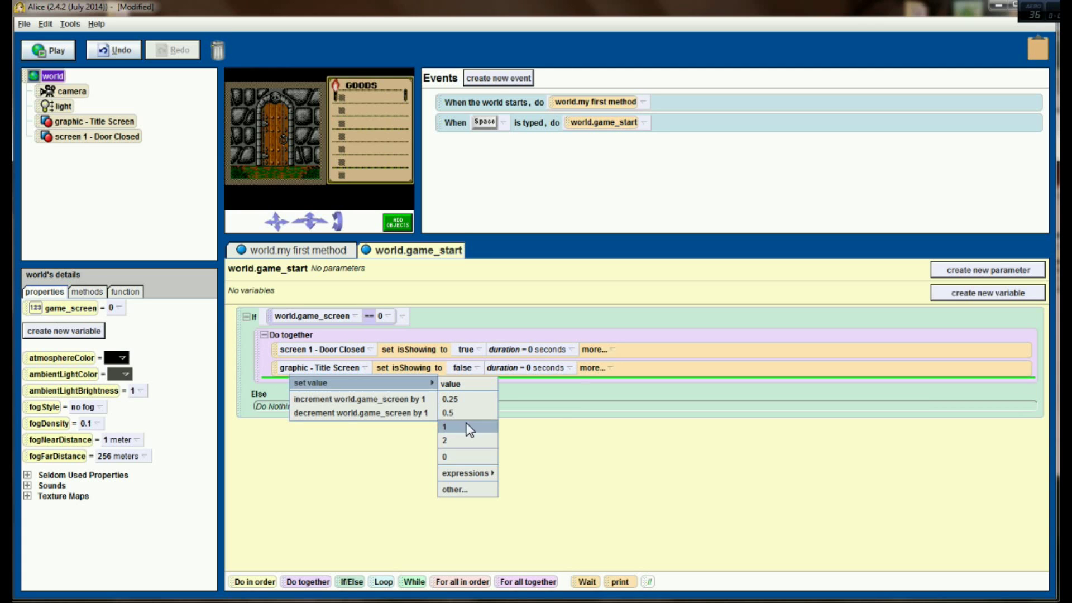
pyautogui.click(457, 426)
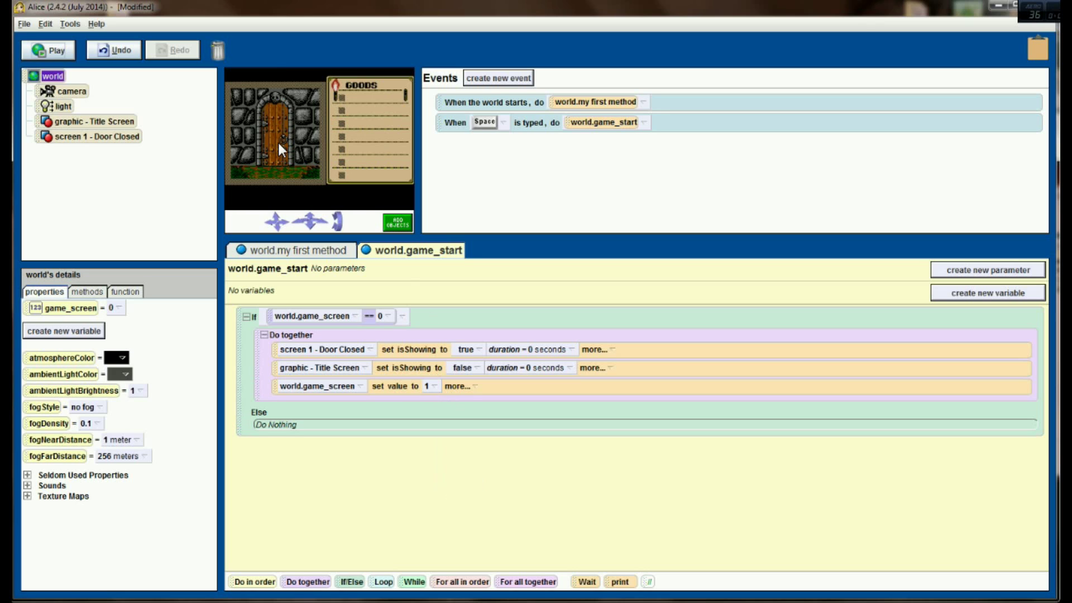
# Step: Watch game_screen during a test run, confirming it changes from 0 to 1 at the door screen
pyautogui.rightClick(62, 307)
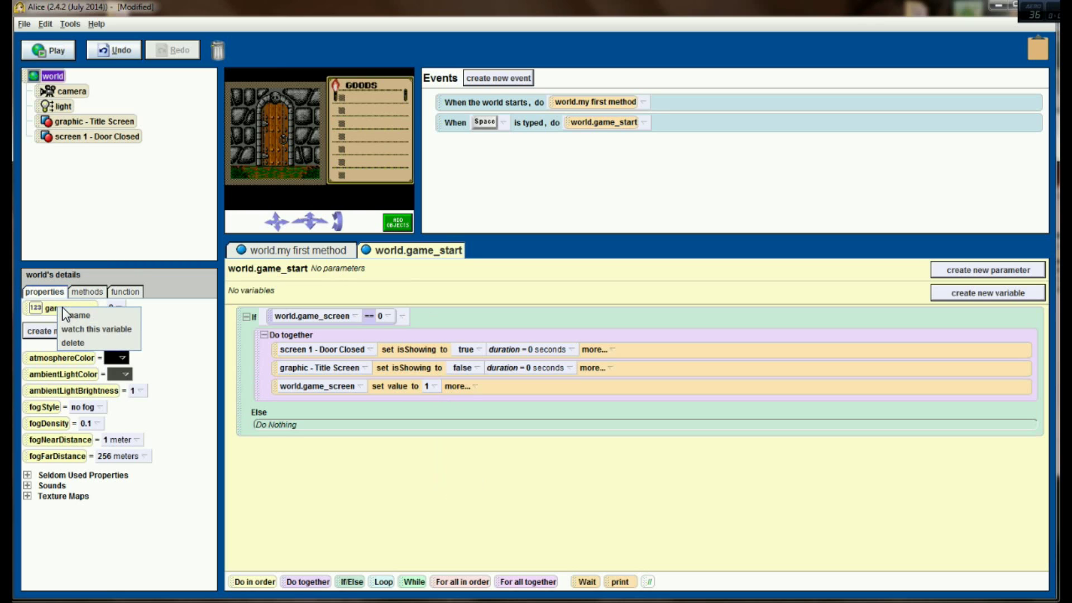
pyautogui.click(69, 327)
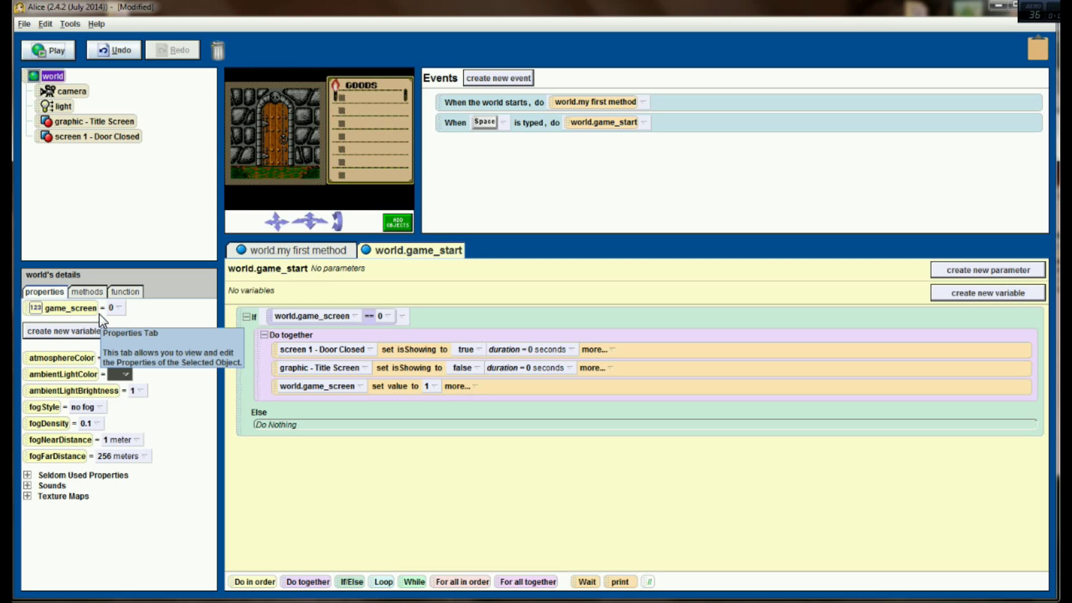
pyautogui.click(53, 54)
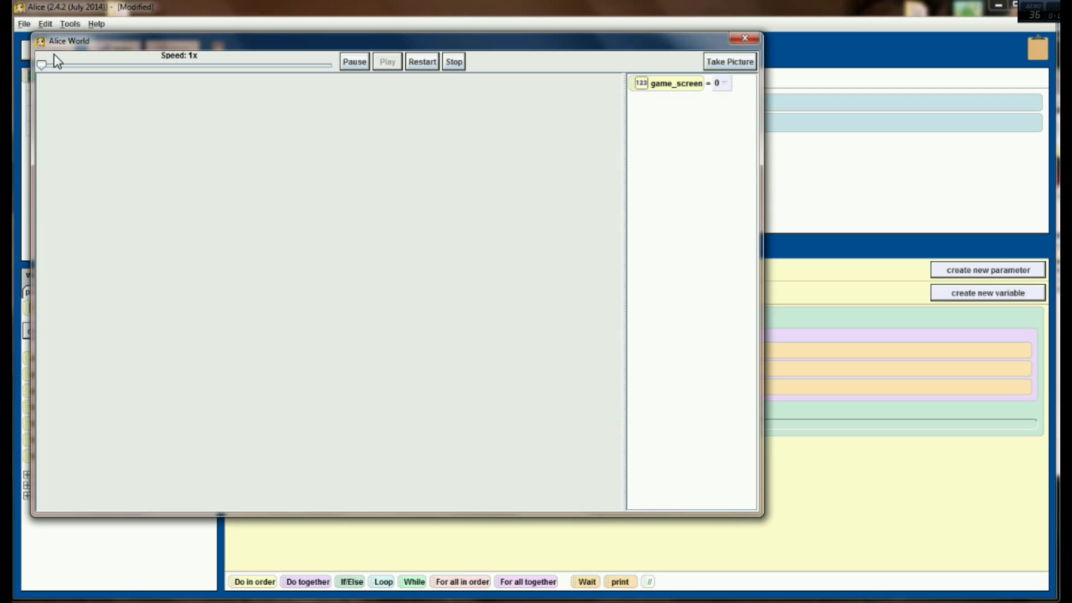
pyautogui.click(409, 61)
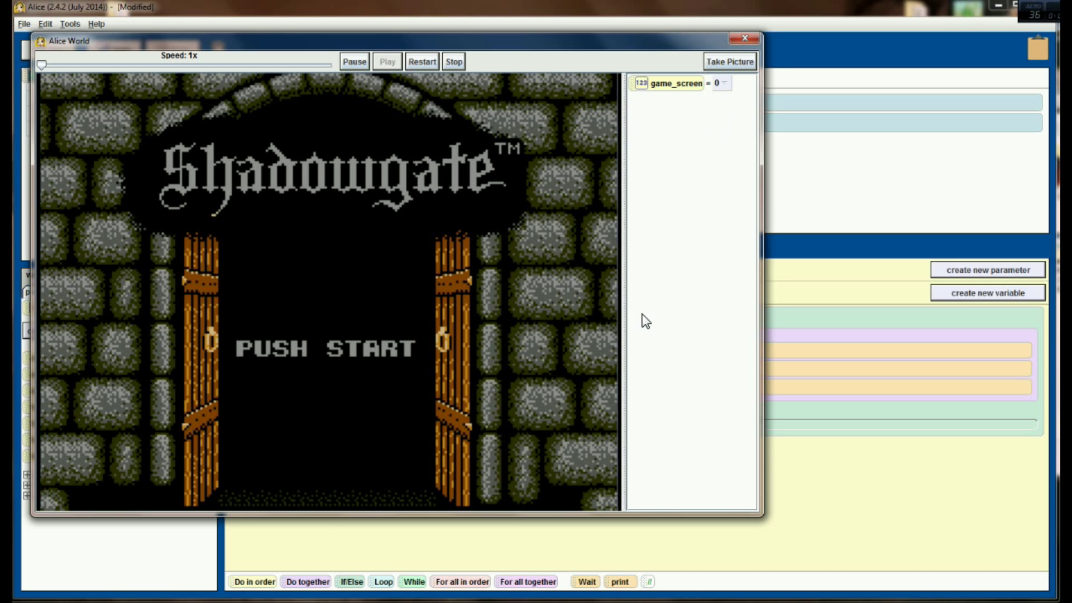
pyautogui.click(576, 307)
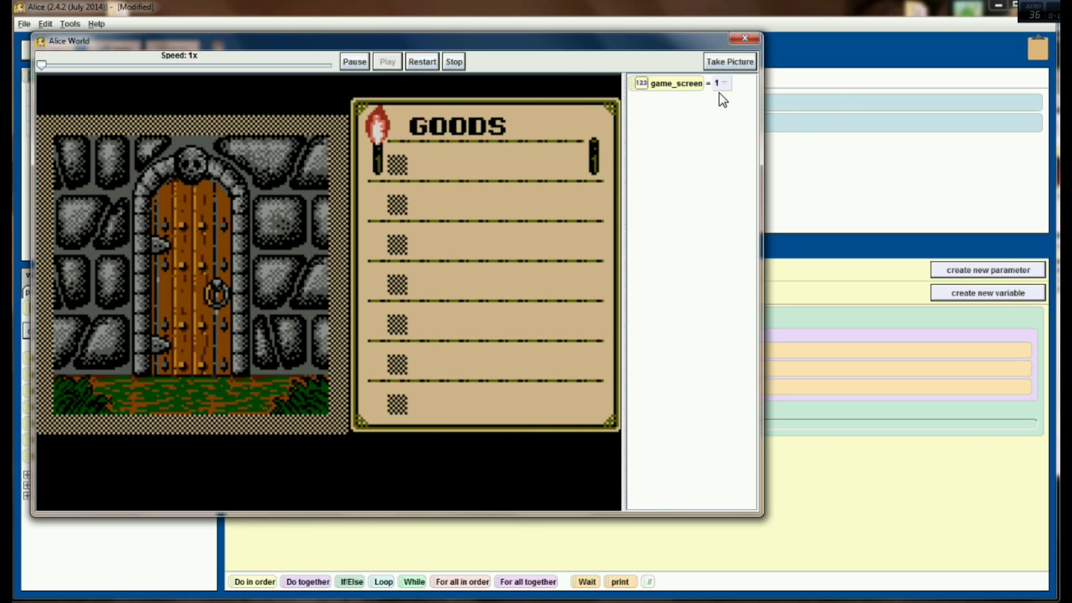
pyautogui.click(744, 38)
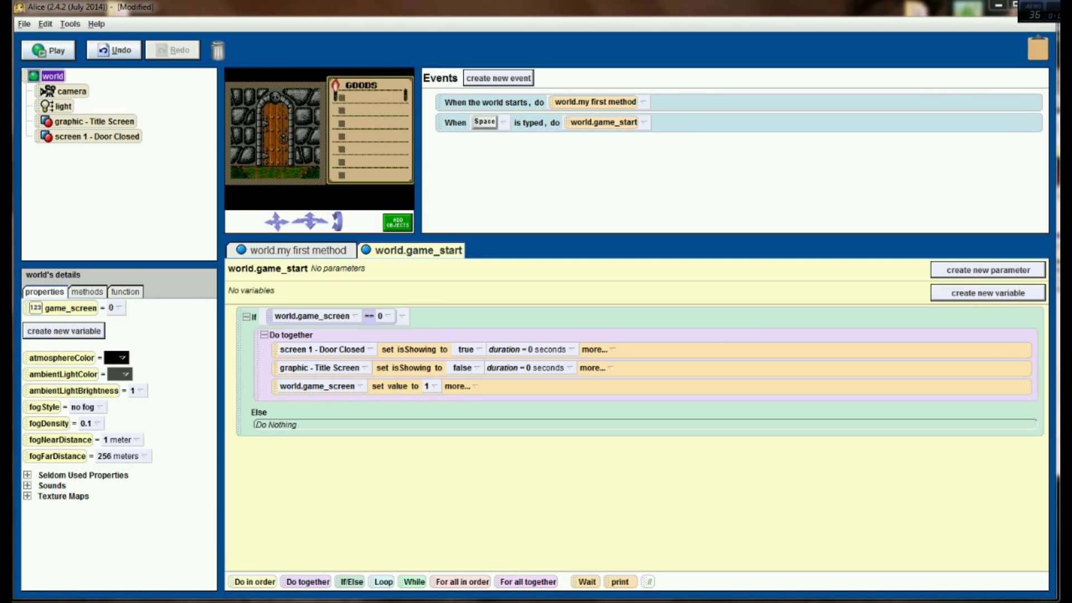
# Step: Save the world as 'Shadowgate EP2' in the Alice 2.4 > Shadowgate Tutorial folder
pyautogui.doubleClick(27, 23)
pyautogui.click(28, 23)
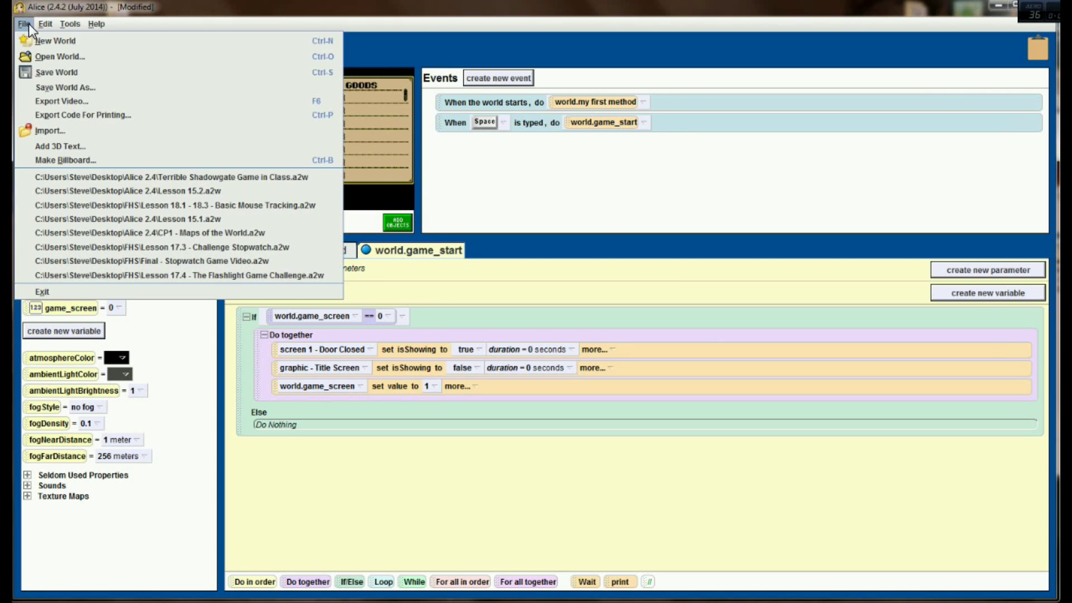
pyautogui.click(62, 85)
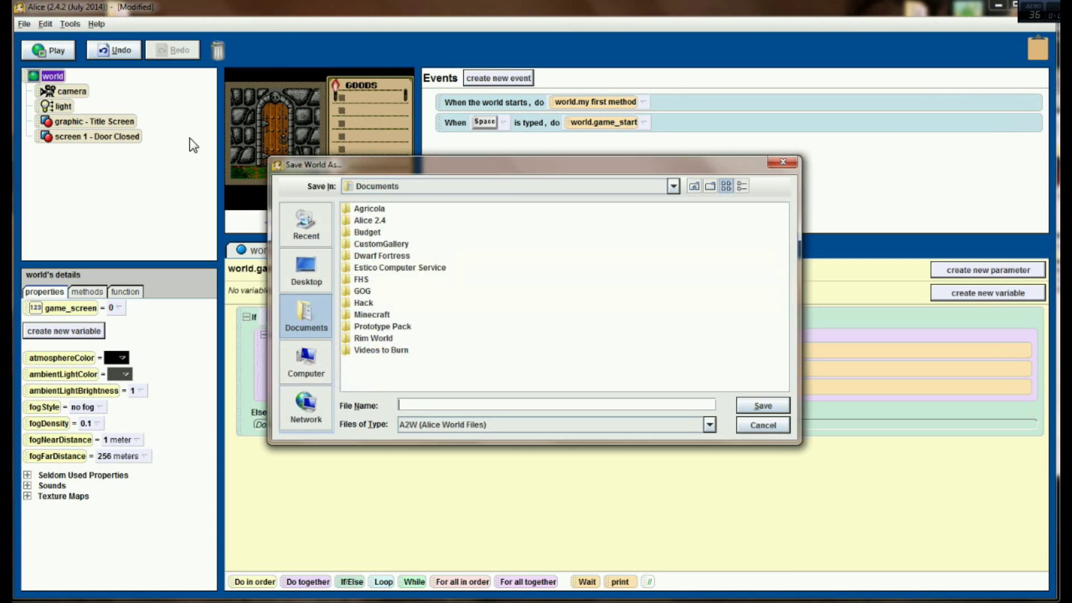
pyautogui.doubleClick(383, 224)
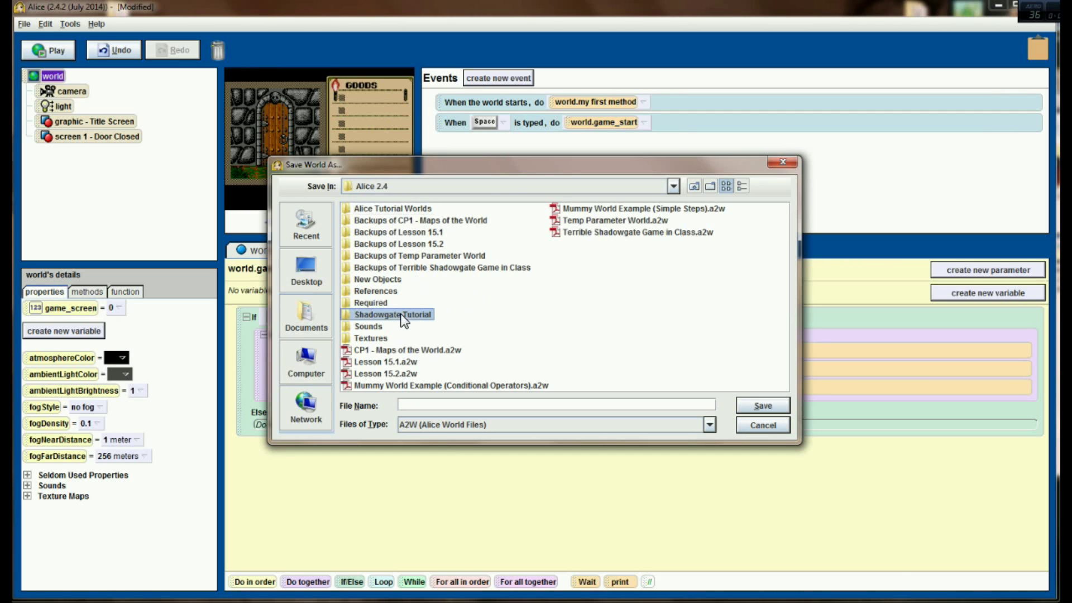
pyautogui.doubleClick(409, 315)
pyautogui.click(434, 401)
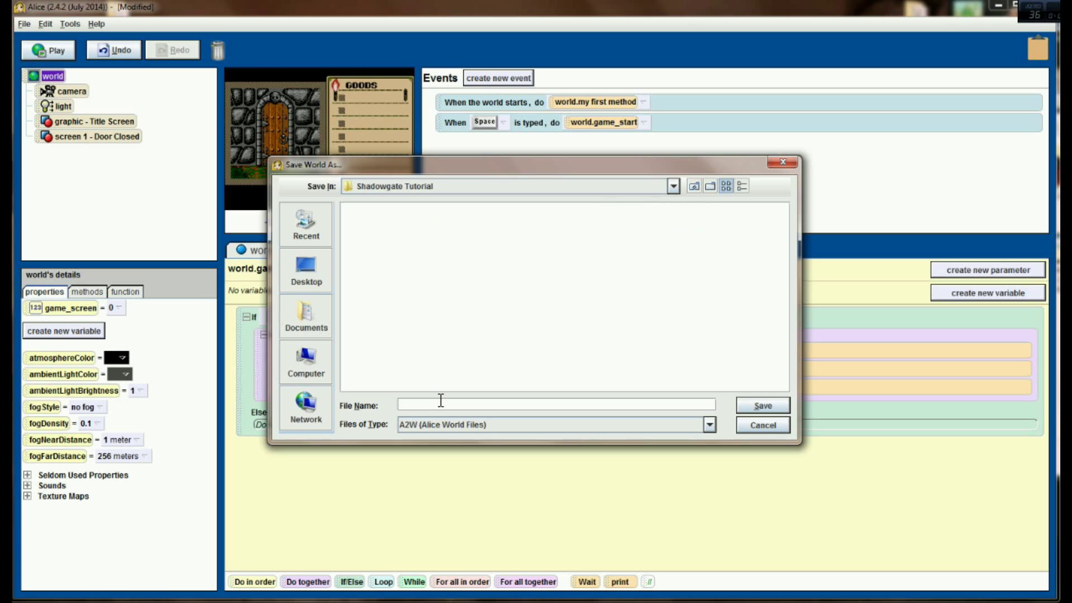
pyautogui.write('Shadowgate EP')
pyautogui.write('2')
pyautogui.click(764, 406)
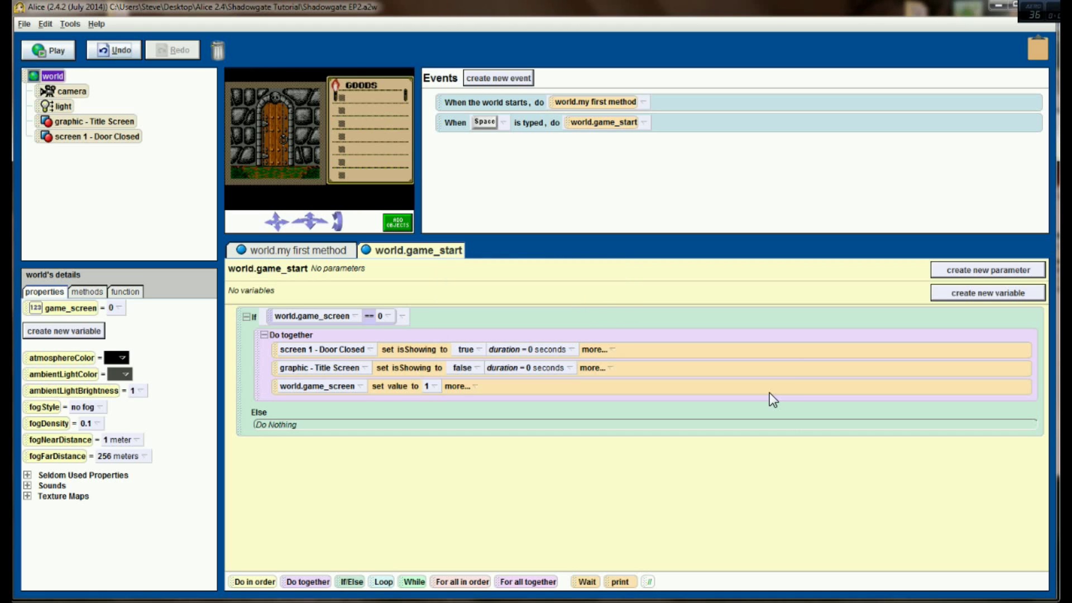